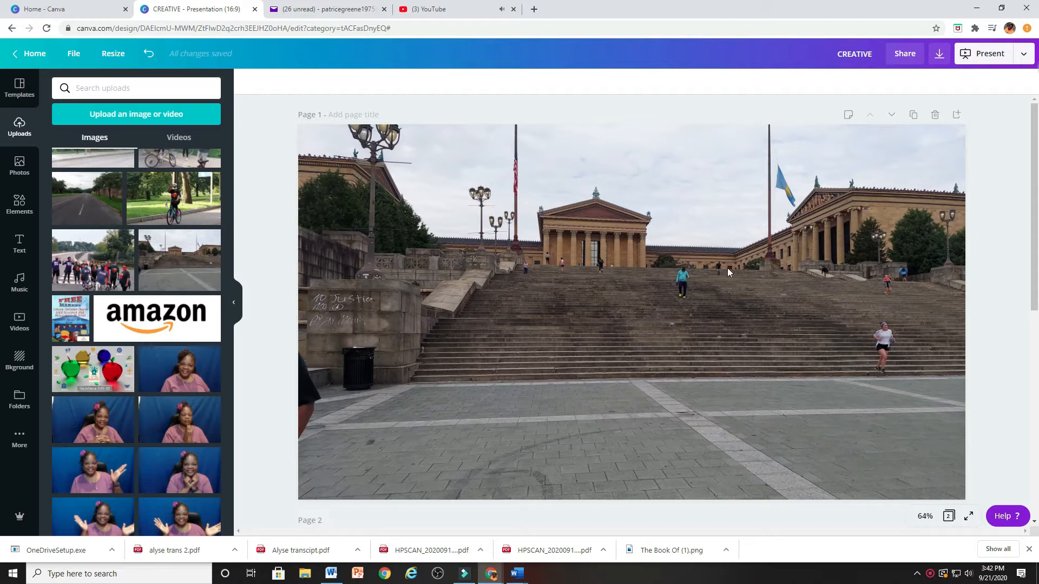
Add two heading text boxes to page 1 and move one of them up over the sky area of the photo.
left_click(22, 211)
left_click(20, 250)
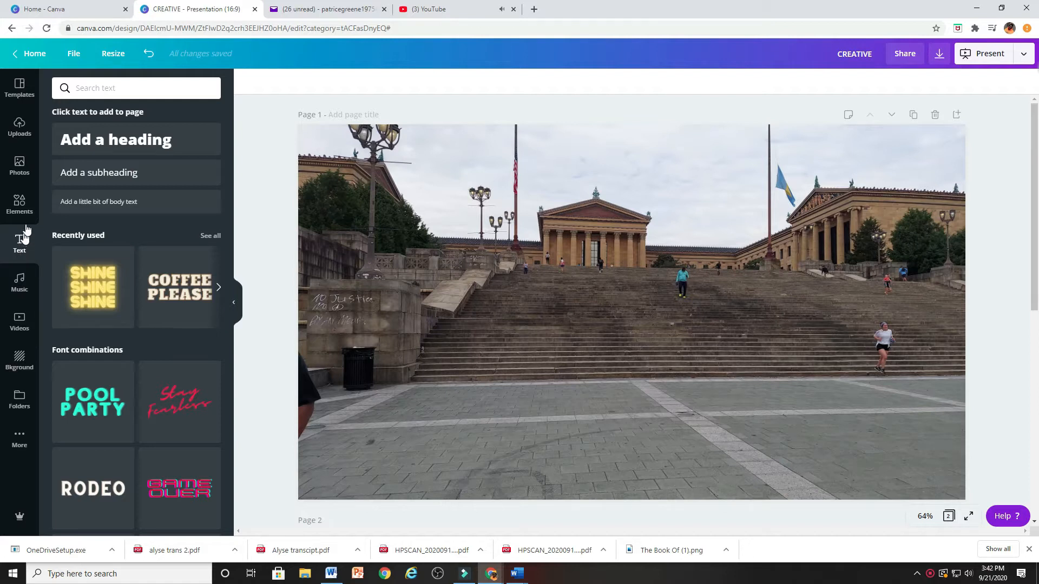
double_click(130, 138)
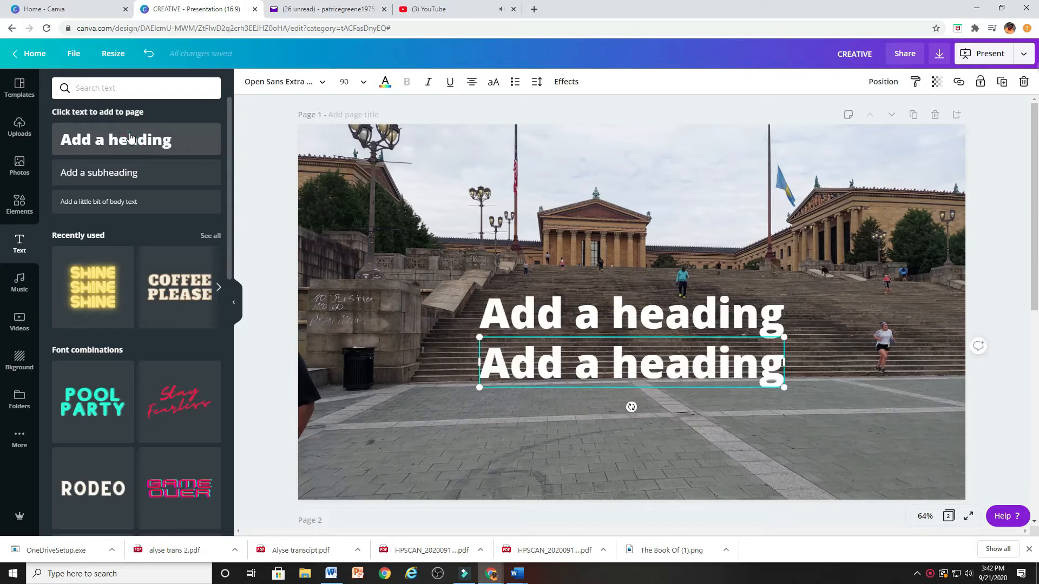
left_click_drag(596, 282, 588, 184)
left_click(575, 382)
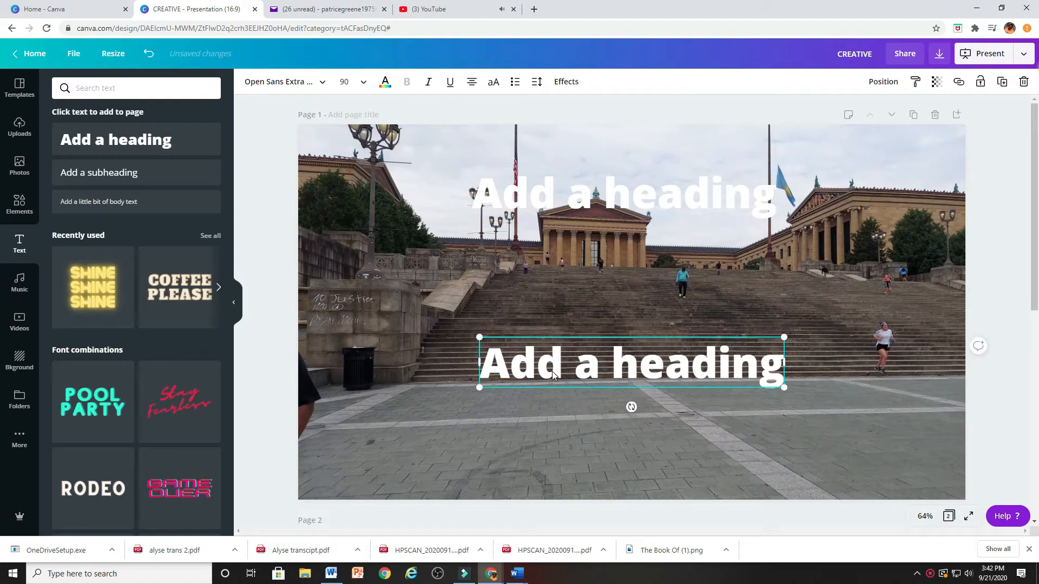
Widen both heading text boxes so they extend further to the right.
left_click_drag(784, 360, 836, 361)
left_click(776, 200)
left_click_drag(777, 201, 838, 201)
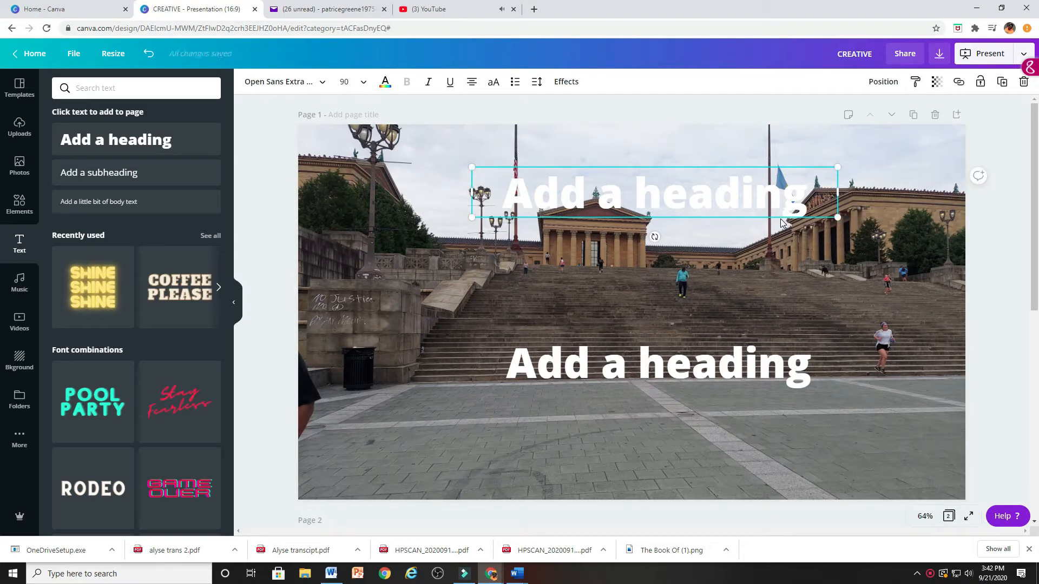
Replace the upper heading's placeholder text with VICTORY.
left_click(814, 198)
left_click_drag(814, 199, 511, 191)
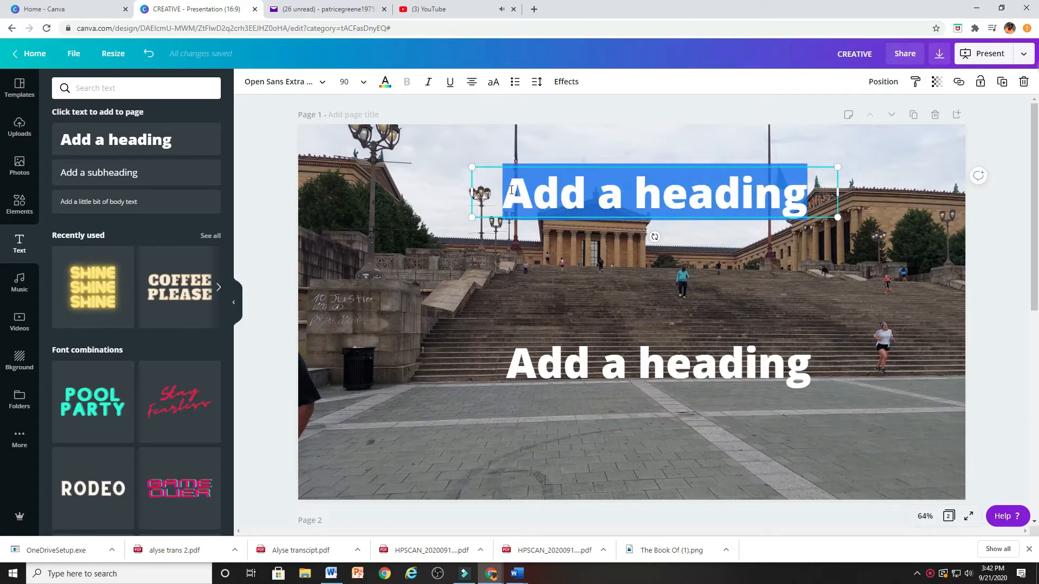
key("BackSpace")
type("VICTORY")
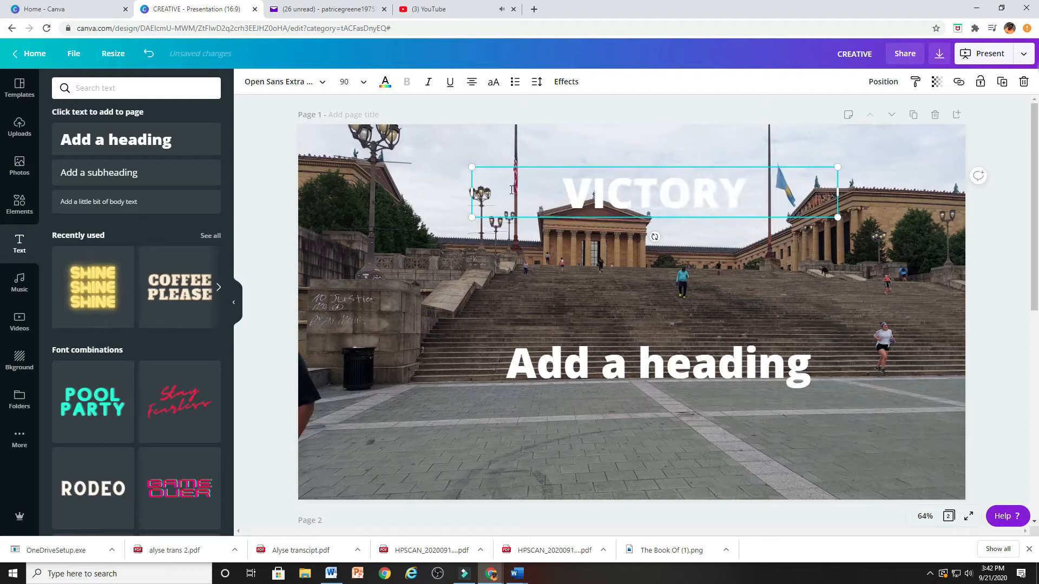
Replace the lower heading's placeholder text with VICTORY.
left_click(532, 279)
left_click(586, 341)
left_click_drag(814, 362, 457, 366)
left_click(811, 362)
double_click(613, 362)
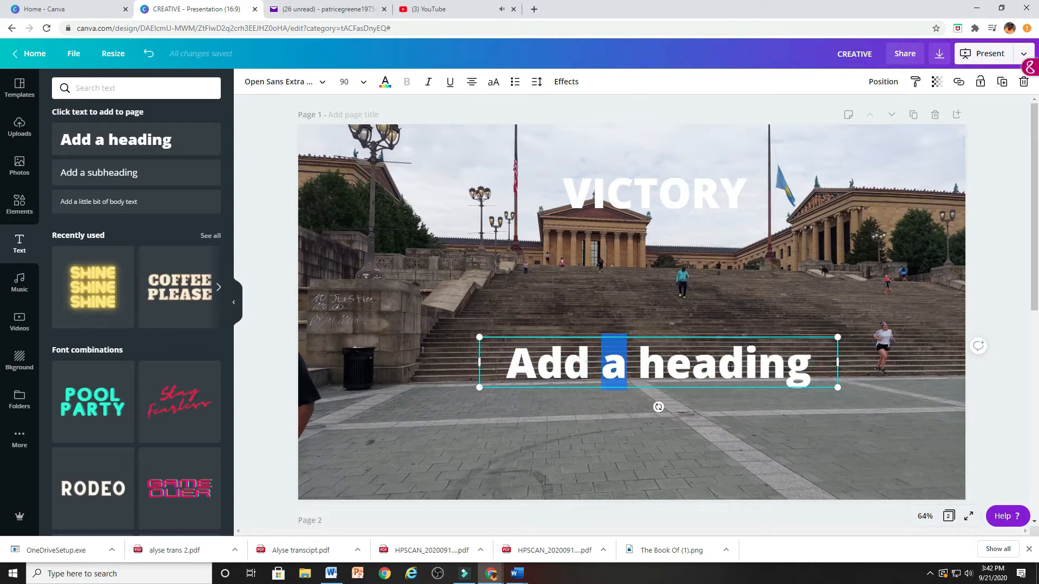
left_click_drag(808, 358, 516, 347)
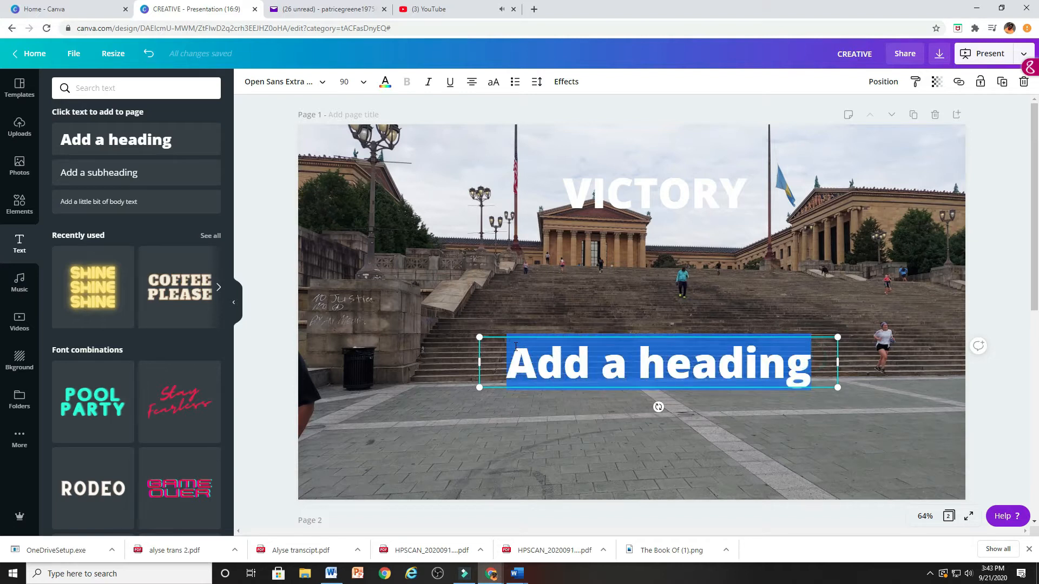
key("BackSpace")
type("VICTORY")
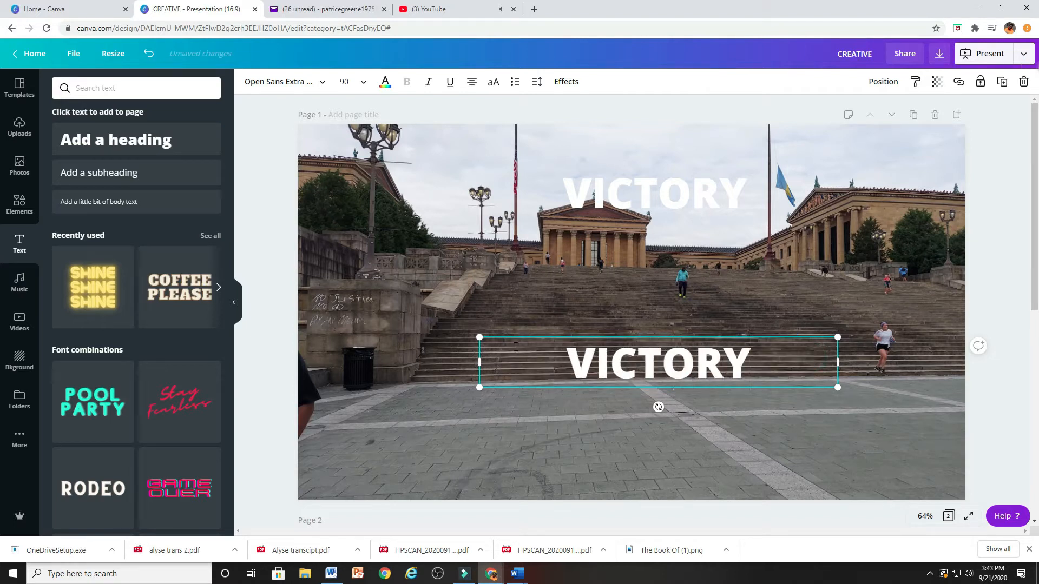
Move the upper VICTORY heading down to the top of the stairs and apply the Neon text effect.
left_click_drag(611, 219, 602, 263)
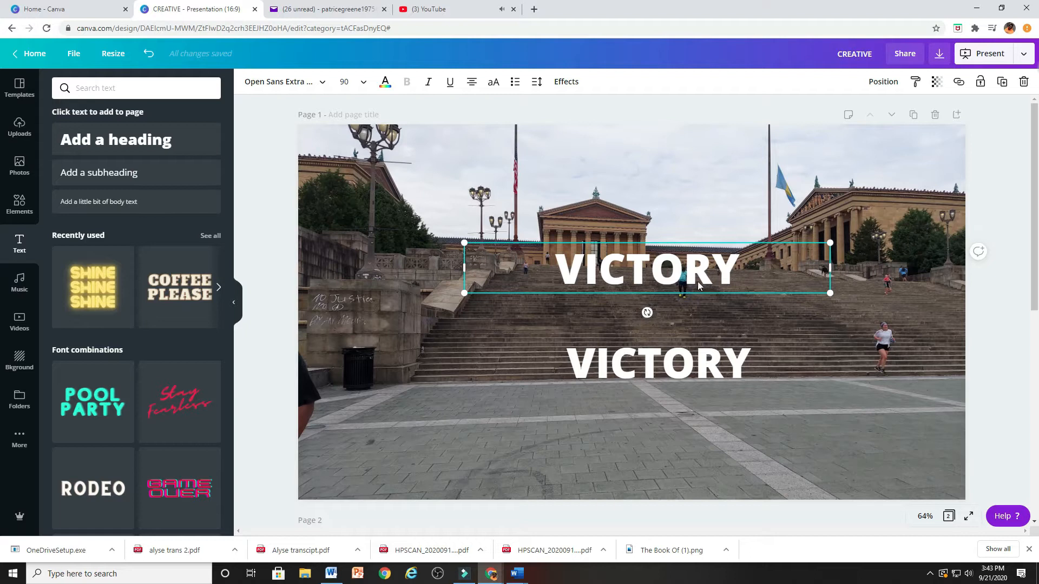
left_click(566, 81)
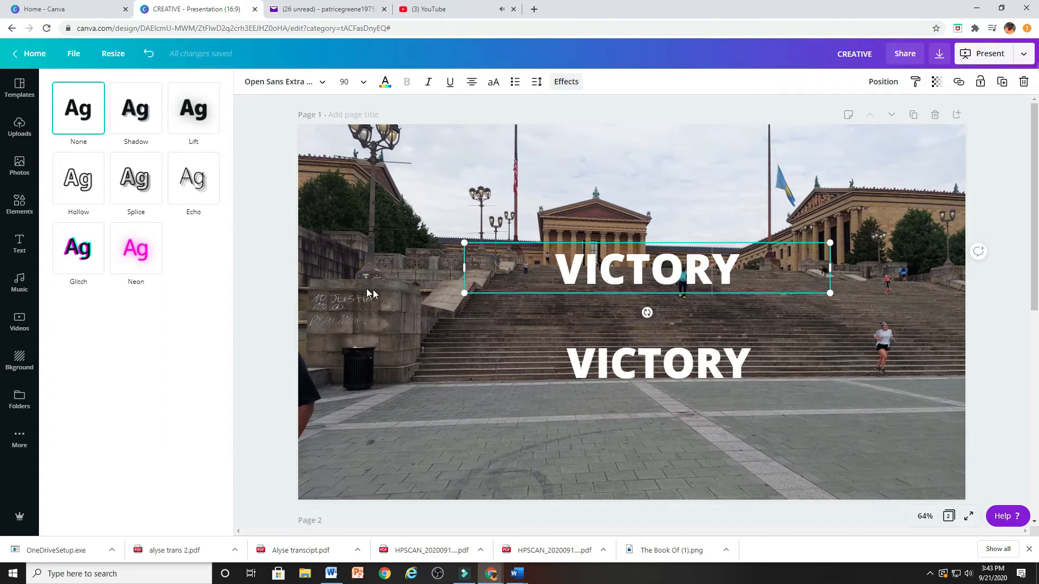
left_click(134, 259)
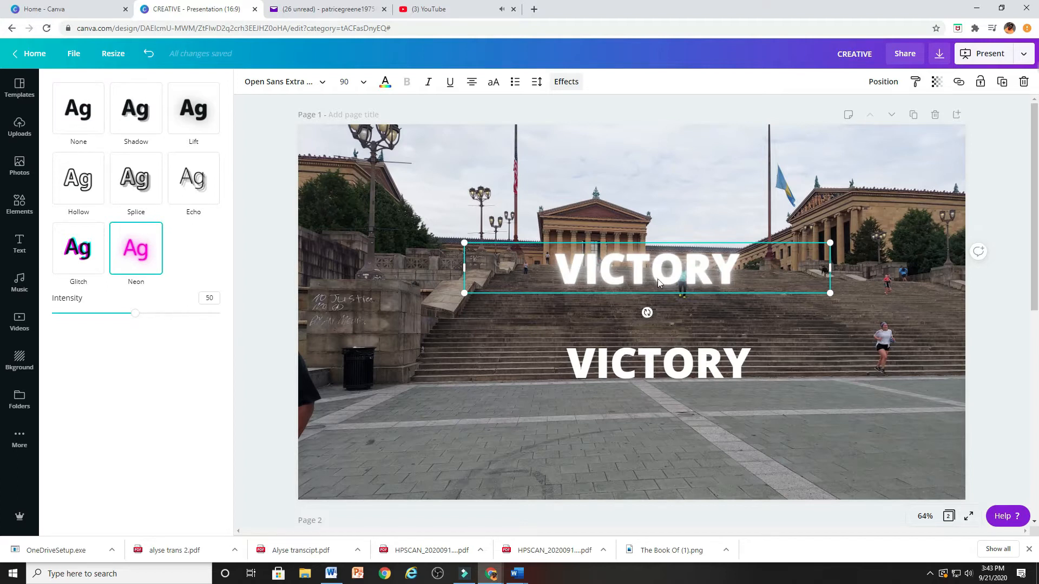
Set the neon VICTORY heading's font size to 144 and move it up in front of the museum building.
left_click(357, 82)
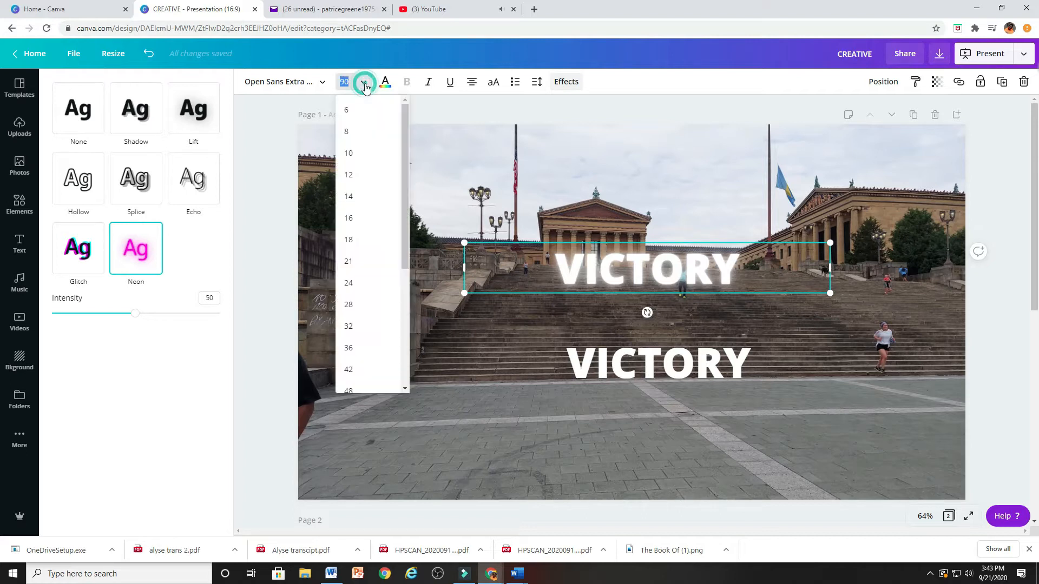
scroll(361, 376, "down", 4)
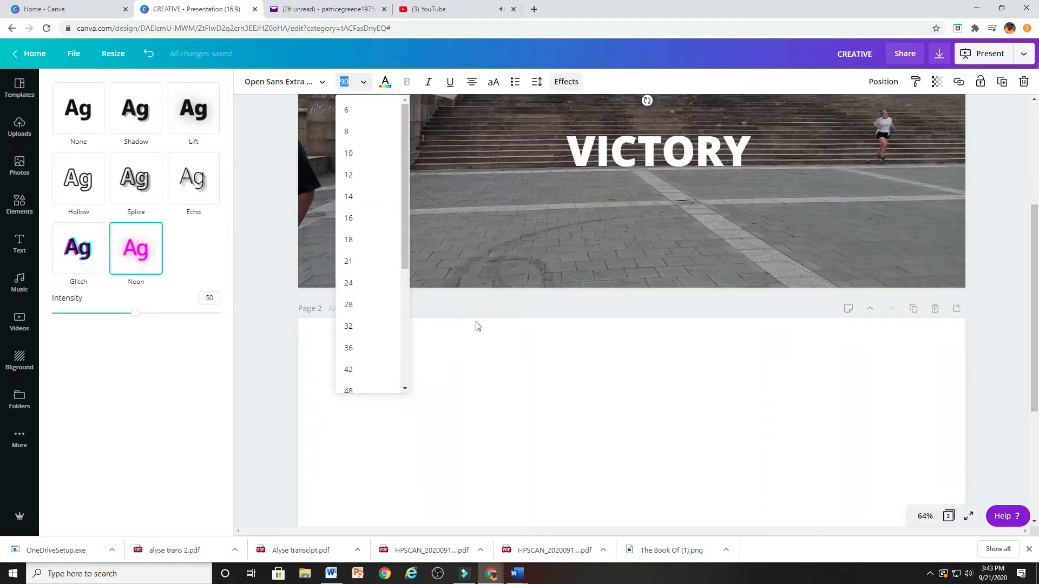
scroll(475, 325, "up", 4)
scroll(378, 361, "down", 4)
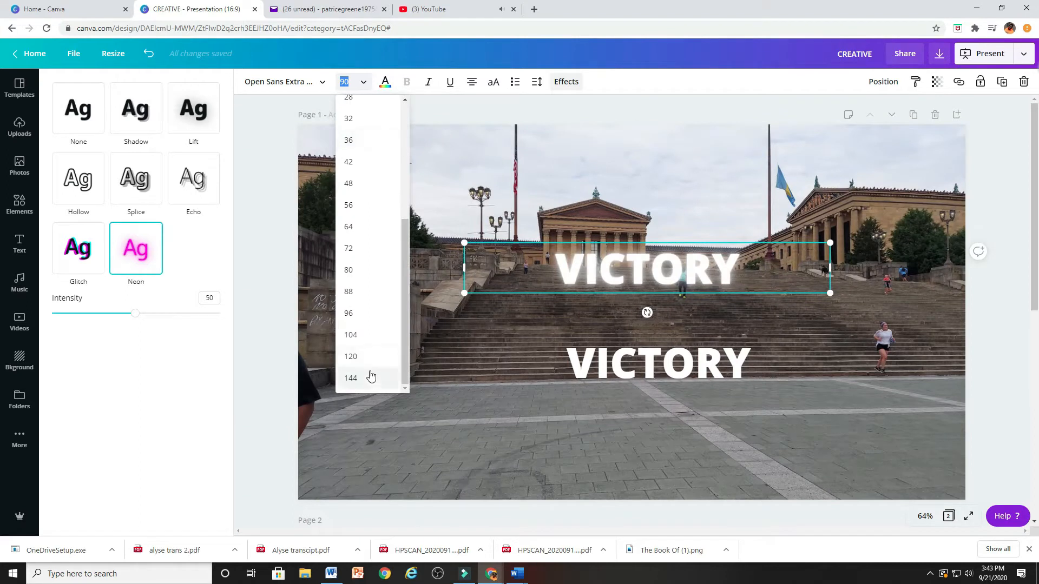
left_click(350, 378)
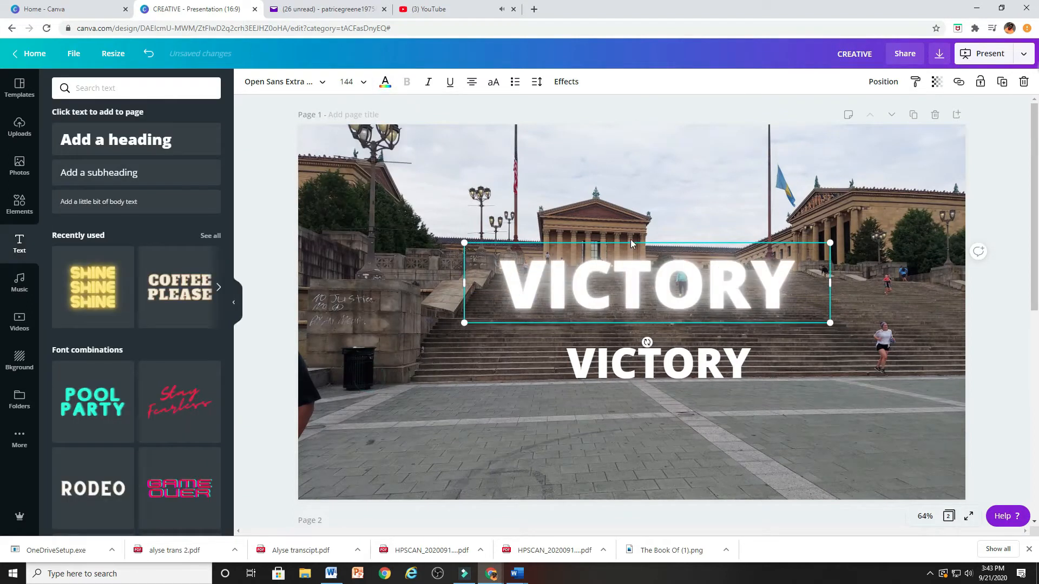
left_click_drag(631, 242, 616, 204)
Set the lower VICTORY heading's font size to 144 and shift it slightly left beneath the neon heading.
left_click(613, 362)
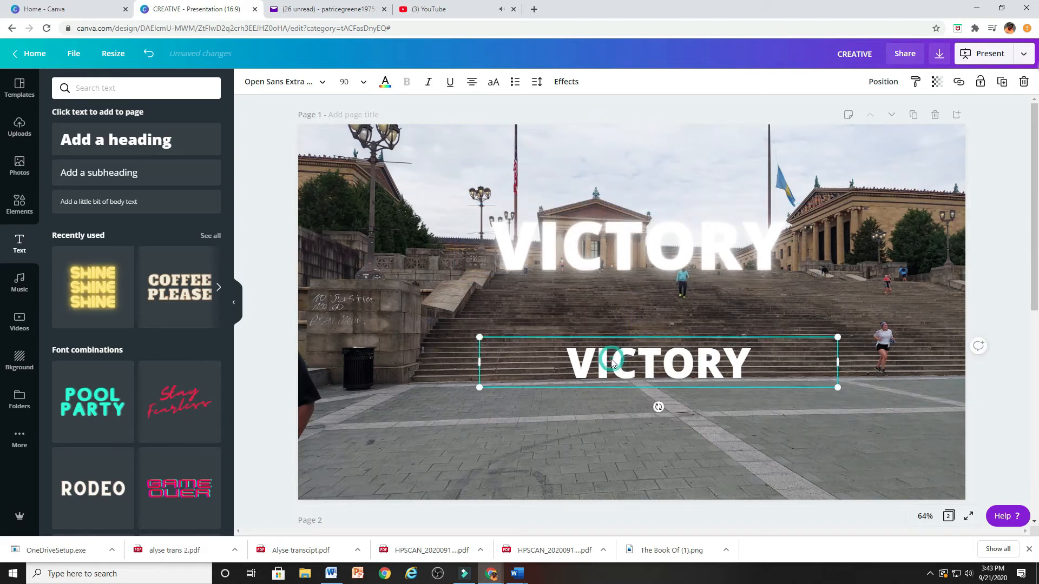
left_click(362, 82)
scroll(362, 271, "down", 3)
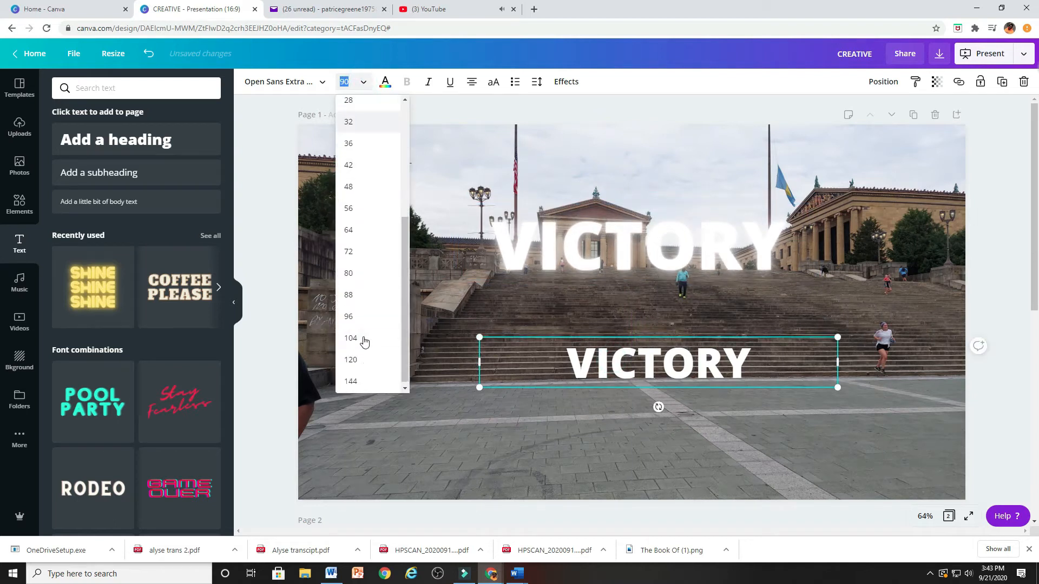
left_click(372, 383)
left_click_drag(558, 378, 543, 376)
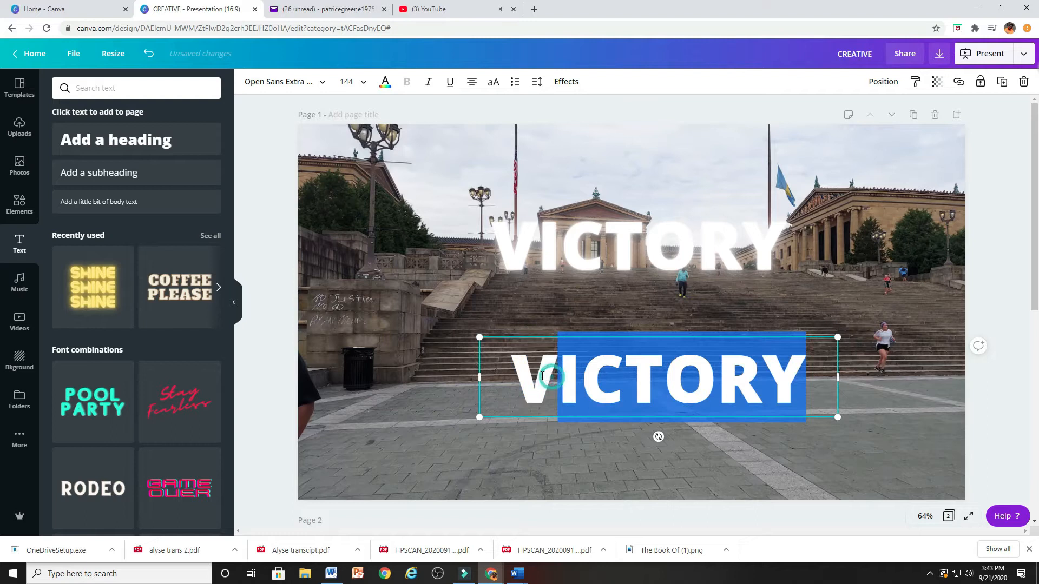
left_click(549, 338)
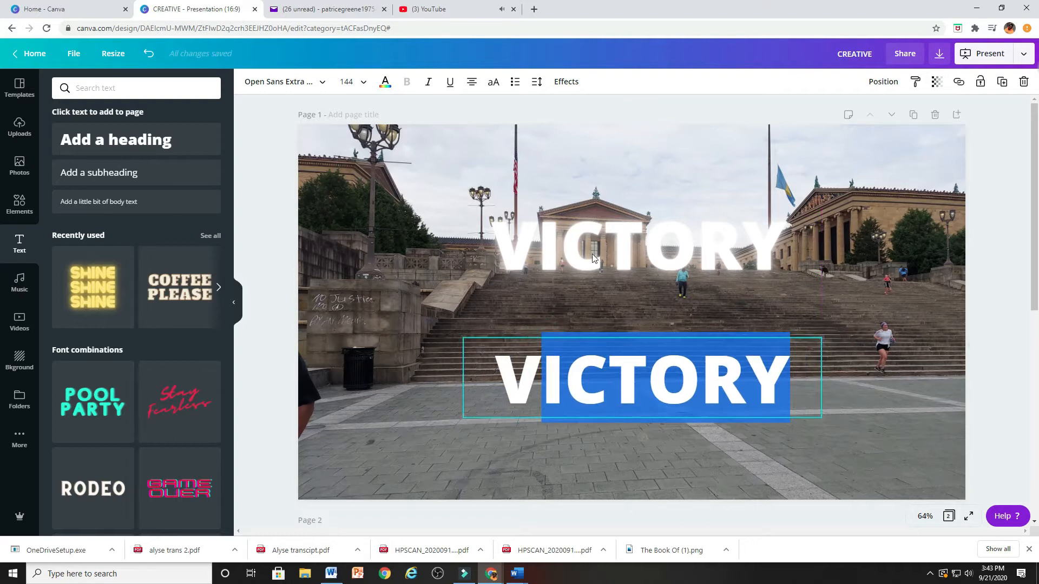
Raise the Neon effect intensity of the upper VICTORY heading to 77.
left_click(601, 239)
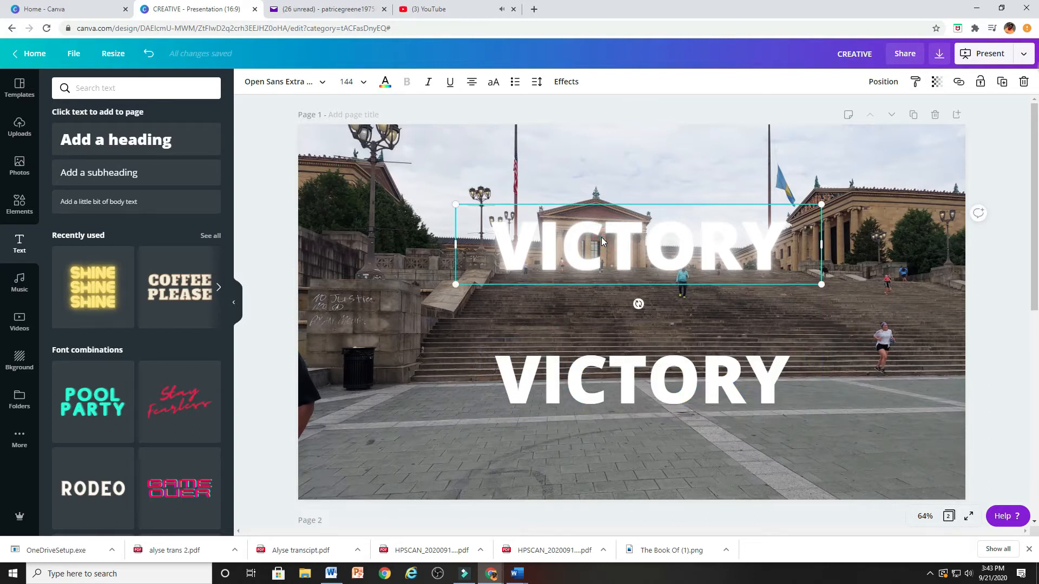
left_click(566, 82)
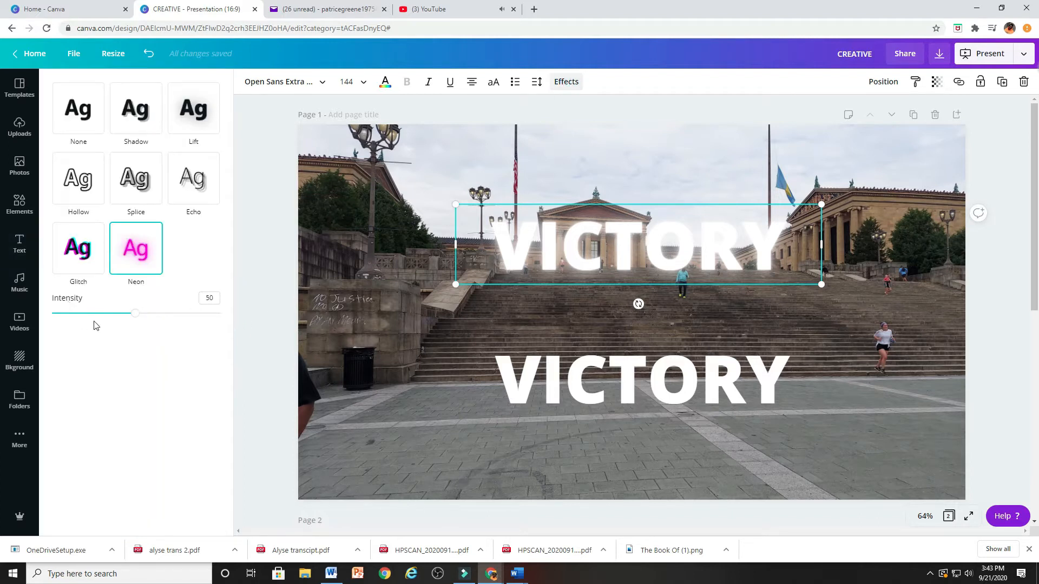
left_click_drag(135, 318, 181, 319)
Change the neon VICTORY heading's text color to the default red.
left_click(780, 240)
left_click_drag(785, 238, 492, 228)
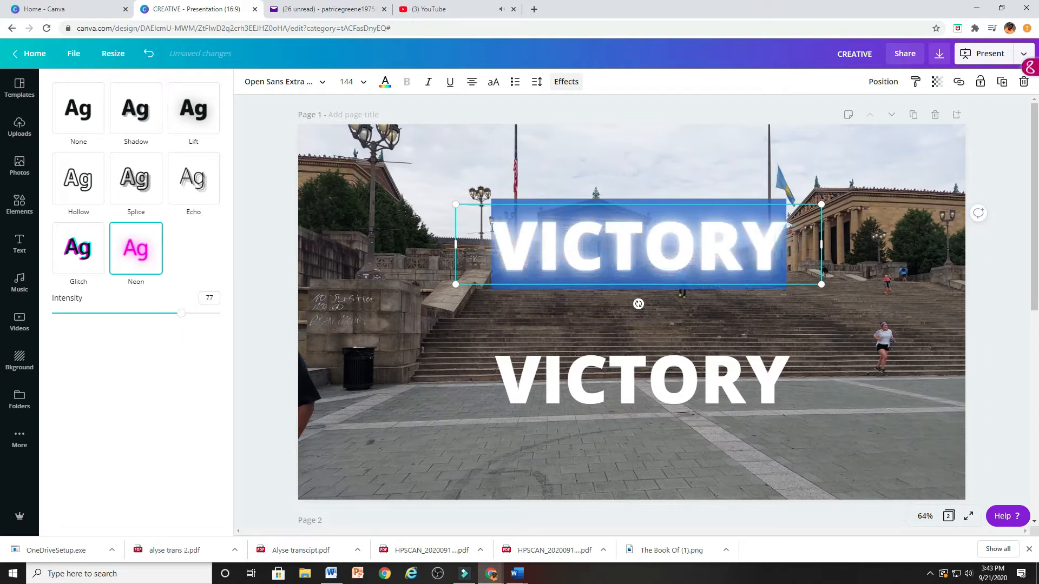
left_click(385, 82)
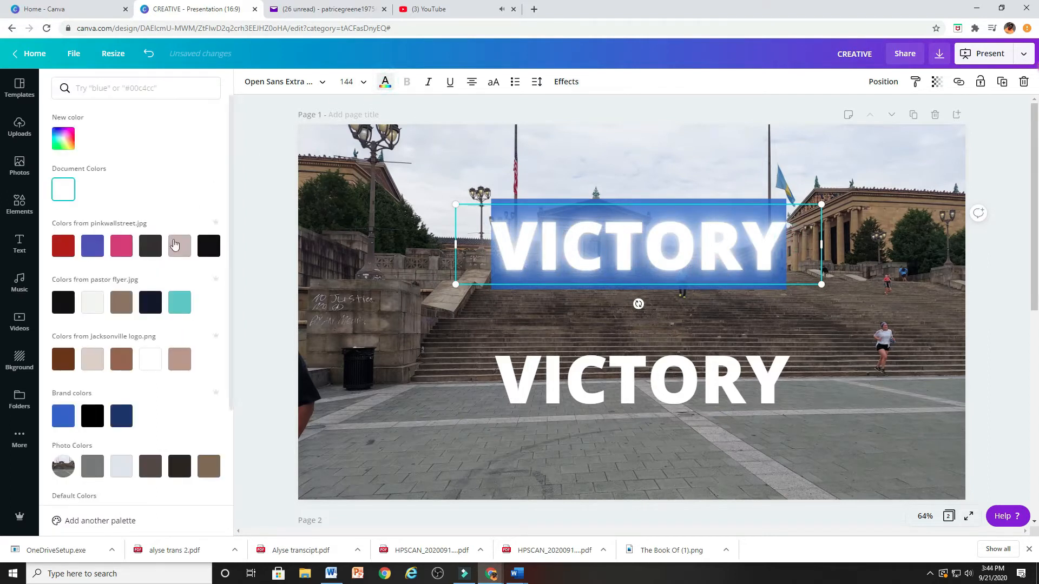
scroll(206, 453, "down", 2)
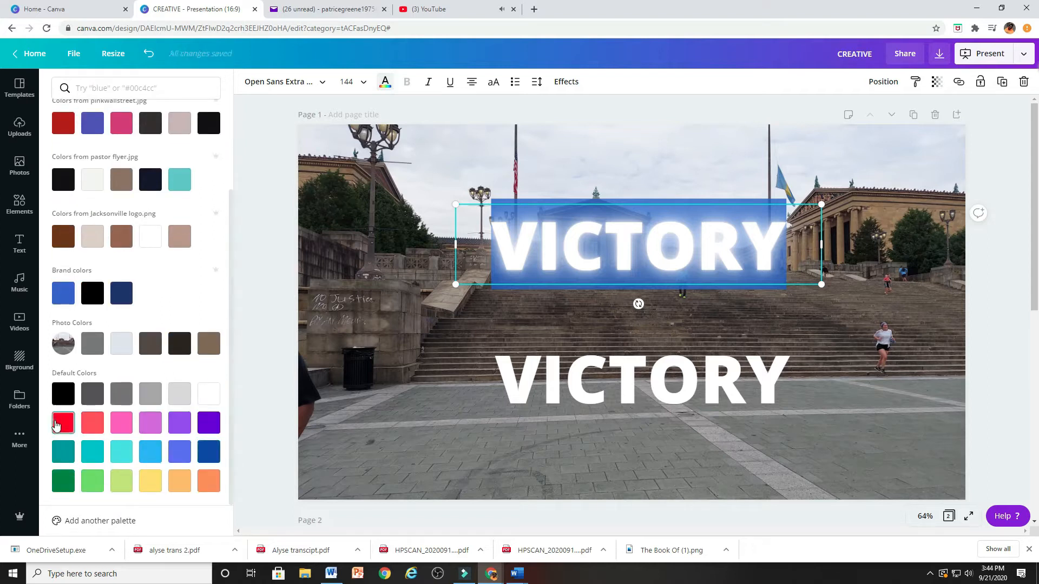
left_click(63, 423)
left_click(424, 307)
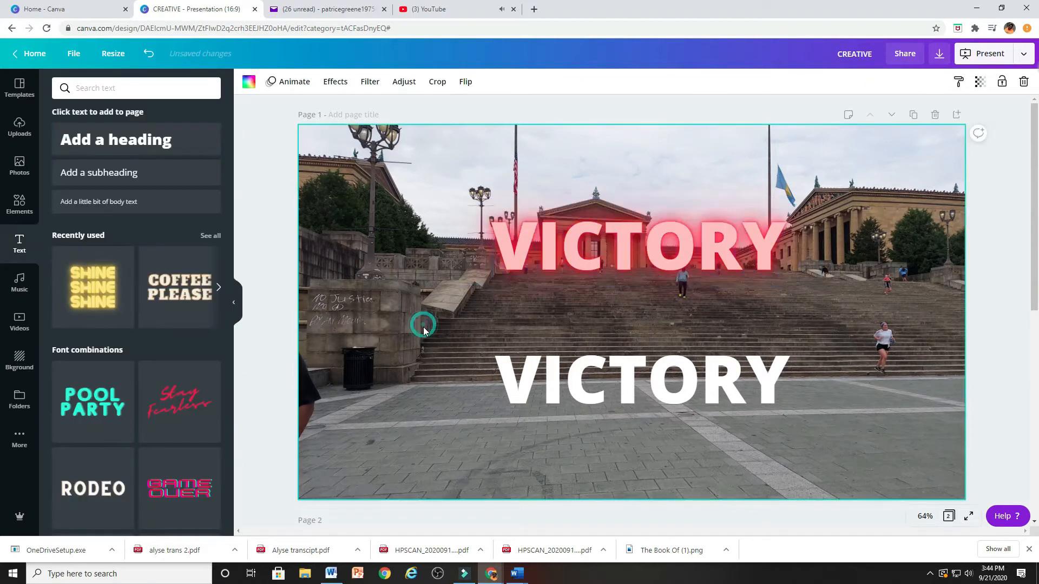
Lower the Neon effect intensity of the red VICTORY heading to 50.
left_click(465, 82)
left_click(444, 172)
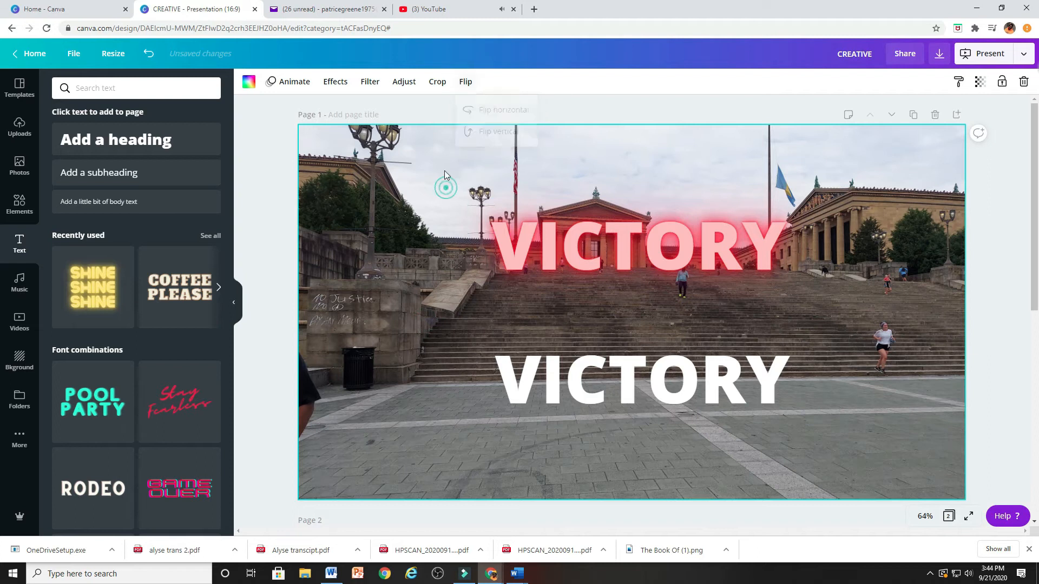
left_click(638, 240)
left_click(568, 84)
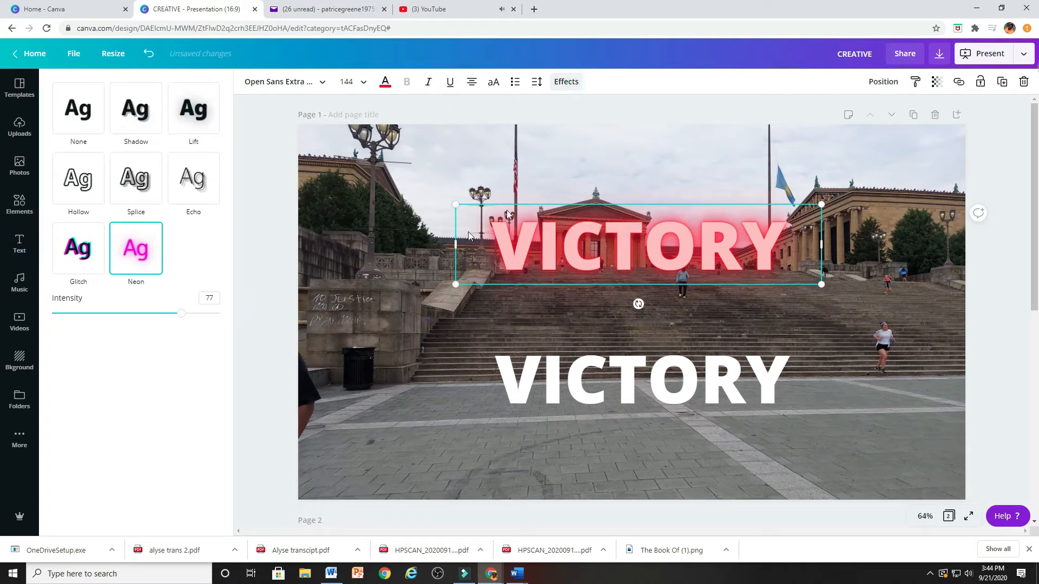
left_click_drag(182, 320, 135, 312)
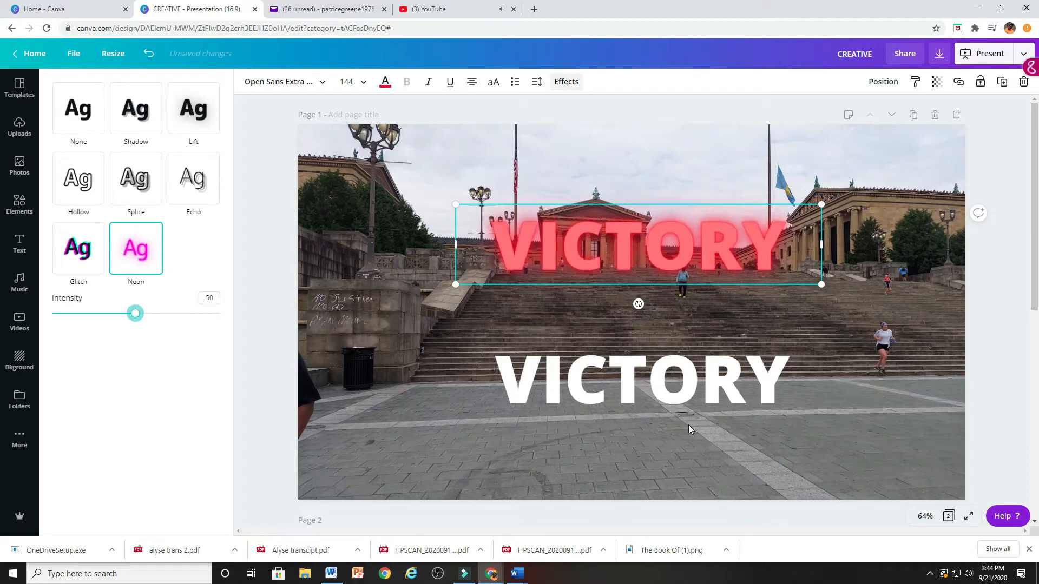
Lay the plain white VICTORY heading over the red neon one, and move it back down onto the stairs.
left_click_drag(656, 387, 654, 253)
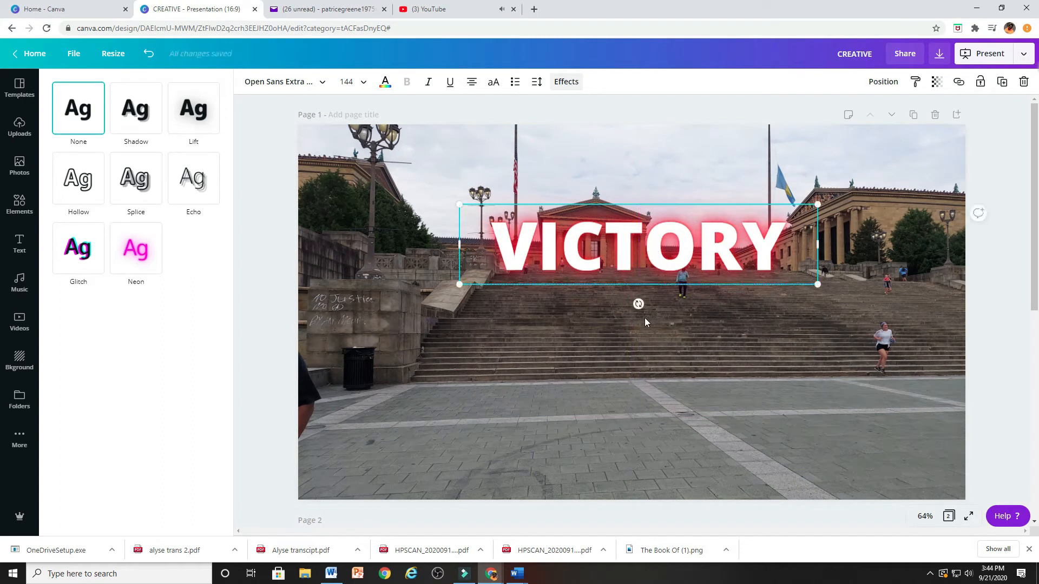
left_click_drag(637, 265, 623, 401)
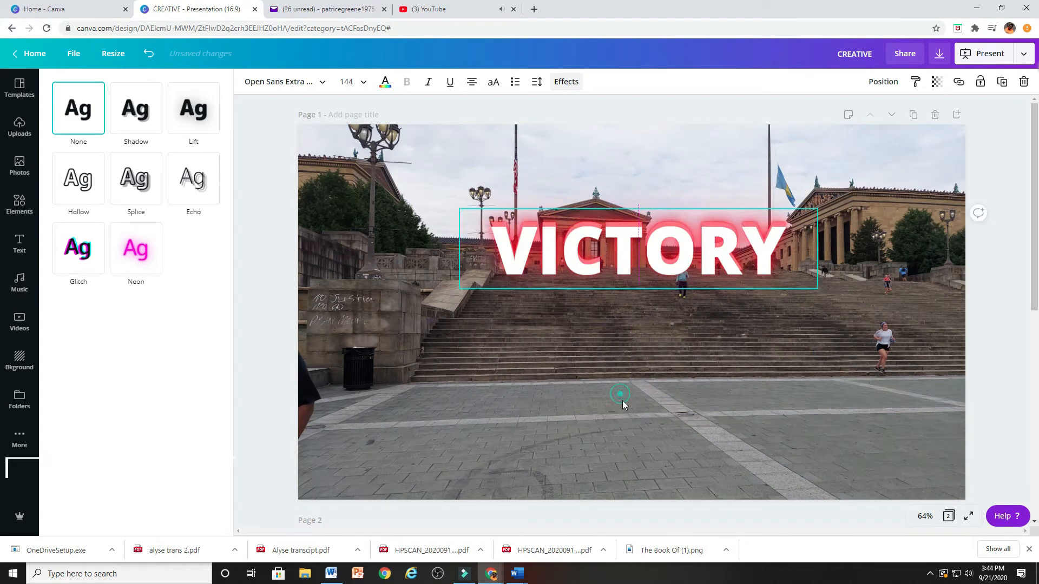
left_click(623, 401)
left_click_drag(606, 259, 610, 329)
Raise the Neon effect intensity of the red VICTORY heading to about 80.
left_click(521, 235)
left_click(566, 81)
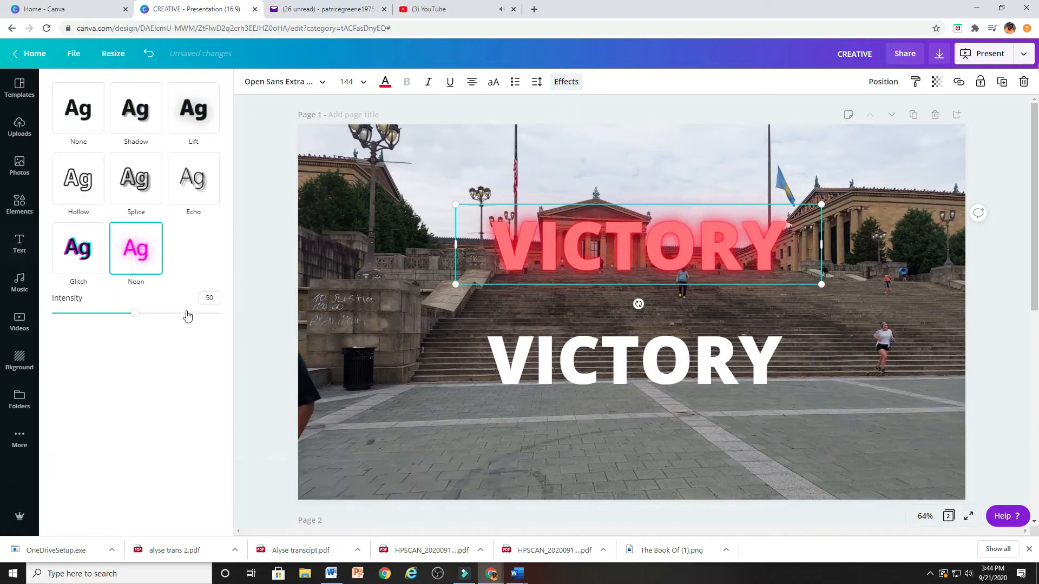
left_click_drag(135, 314, 195, 314)
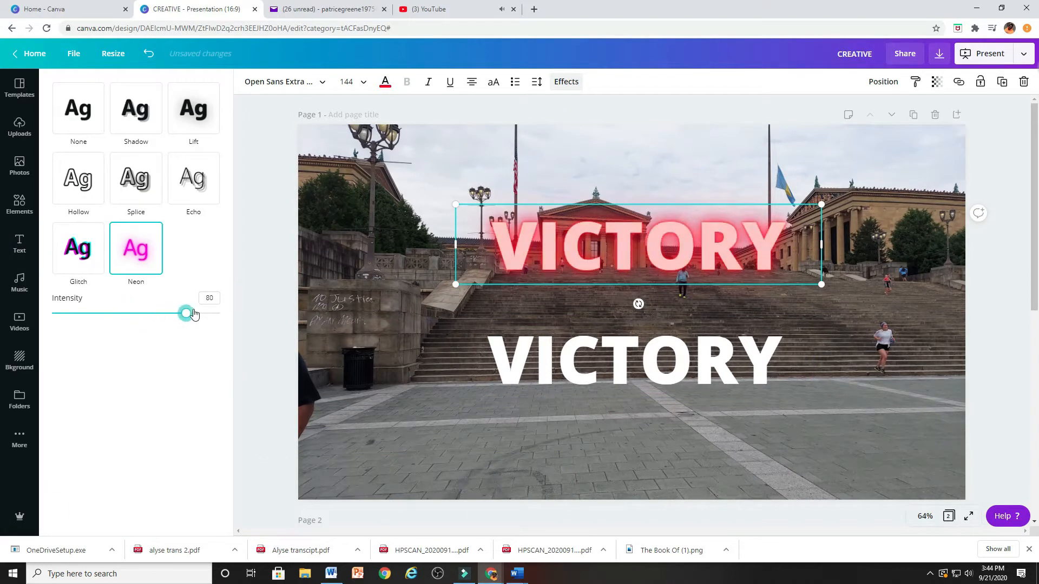
Overlay the white VICTORY heading on the brighter neon one, and move it back to the foot of the stairs.
left_click(644, 346)
left_click_drag(644, 347, 643, 238)
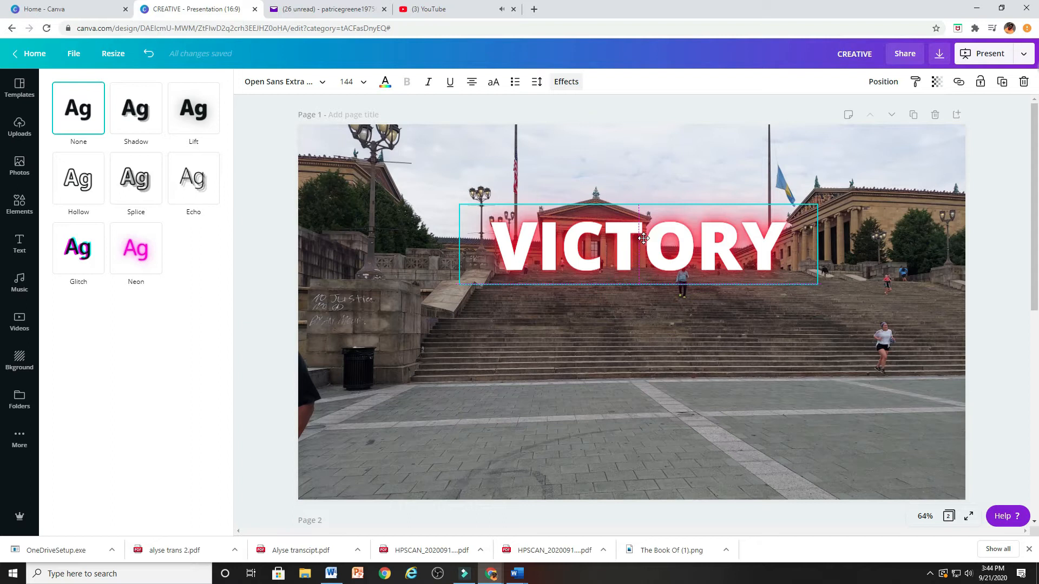
left_click_drag(644, 238, 622, 347)
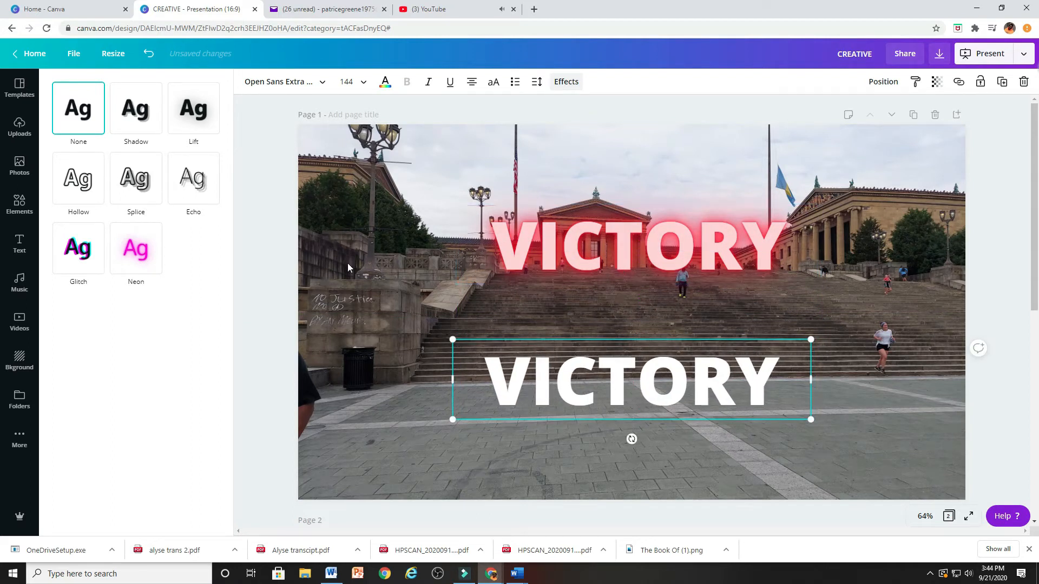
Lower the red VICTORY heading's Neon intensity to 2, try the white heading over it, and move the white one back down onto the stairs.
left_click(555, 239)
left_click_drag(193, 313, 53, 313)
left_click_drag(550, 379, 572, 240)
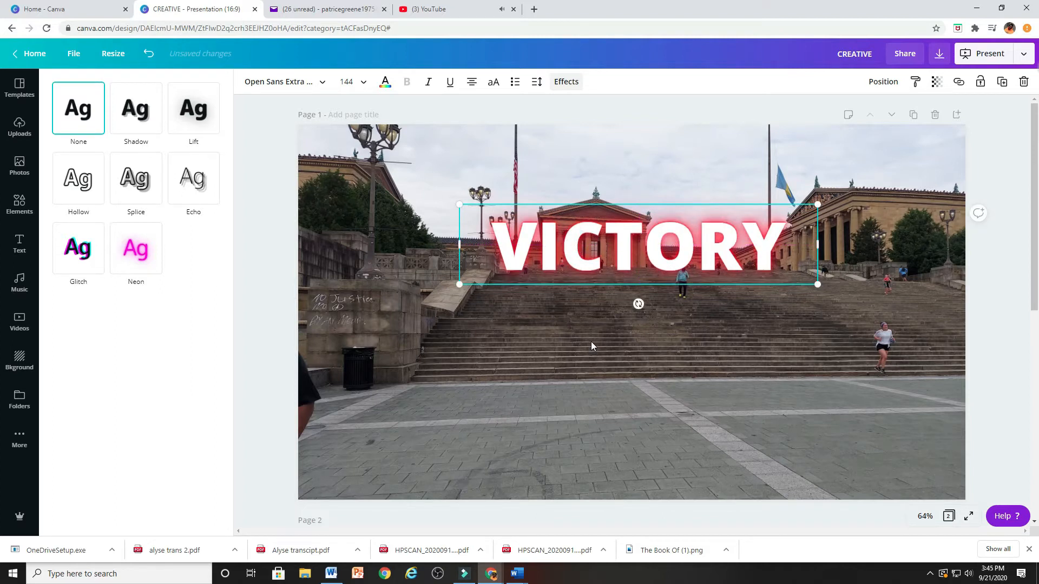
left_click_drag(610, 260, 604, 367)
Set the Neon effect intensity of the red VICTORY heading to 57.
left_click(596, 239)
left_click(136, 248)
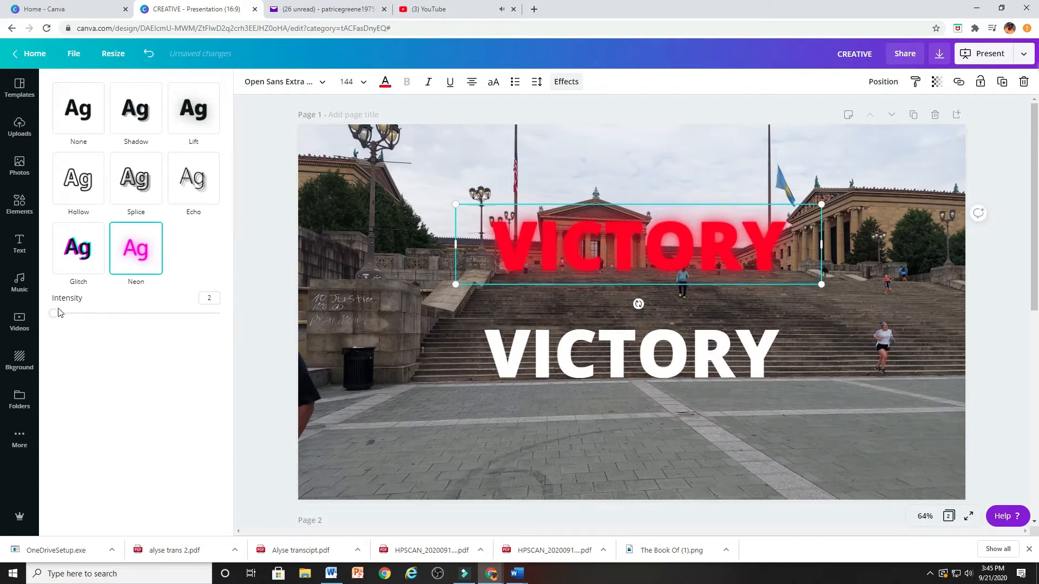
left_click_drag(53, 313, 148, 323)
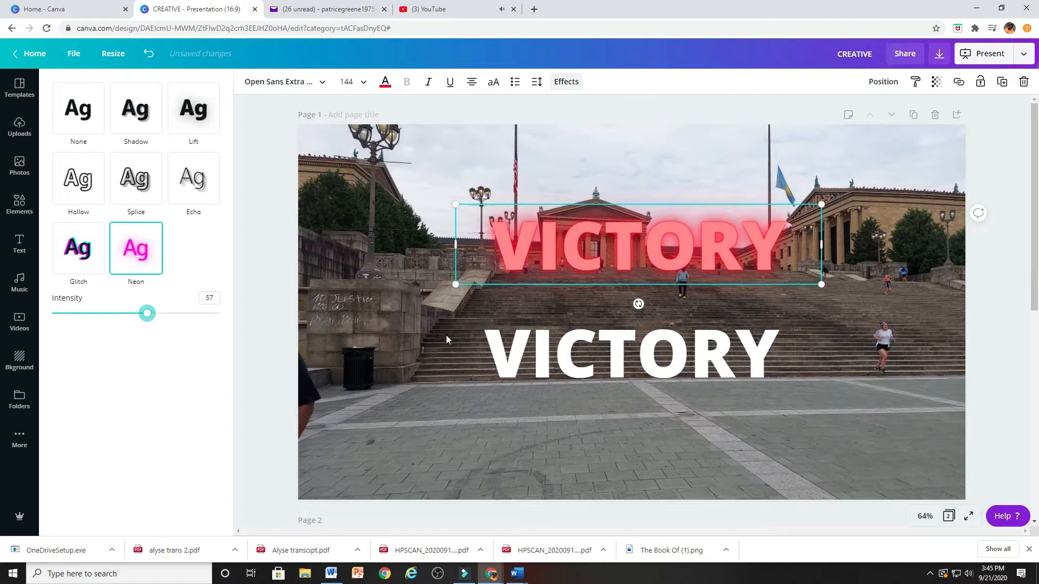
Apply the Shadow effect to the white VICTORY heading with an offset of 59 and a direction of 55.
left_click(555, 362)
left_click(138, 117)
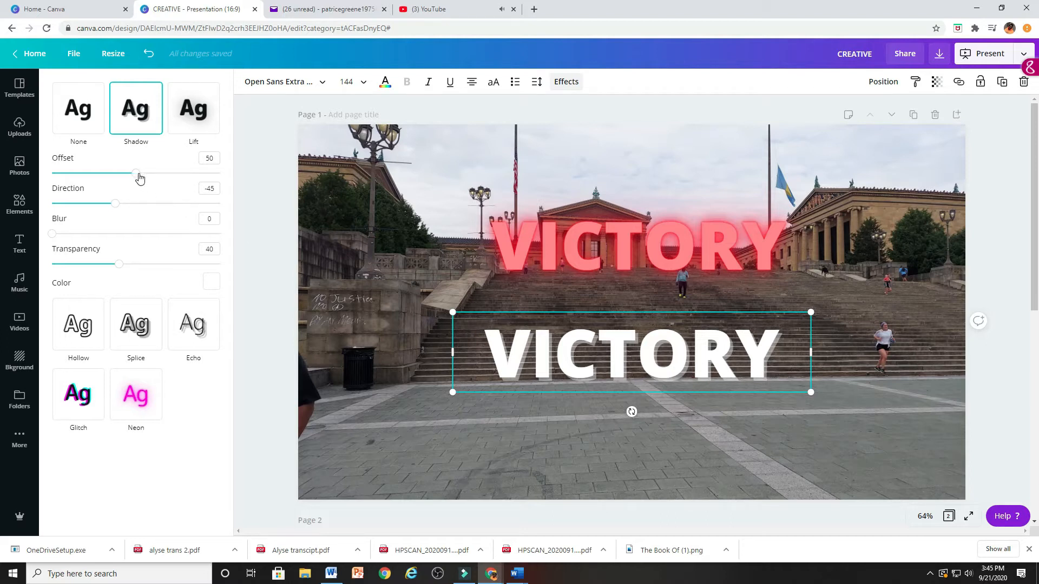
left_click_drag(139, 178, 172, 178)
left_click_drag(180, 178, 152, 181)
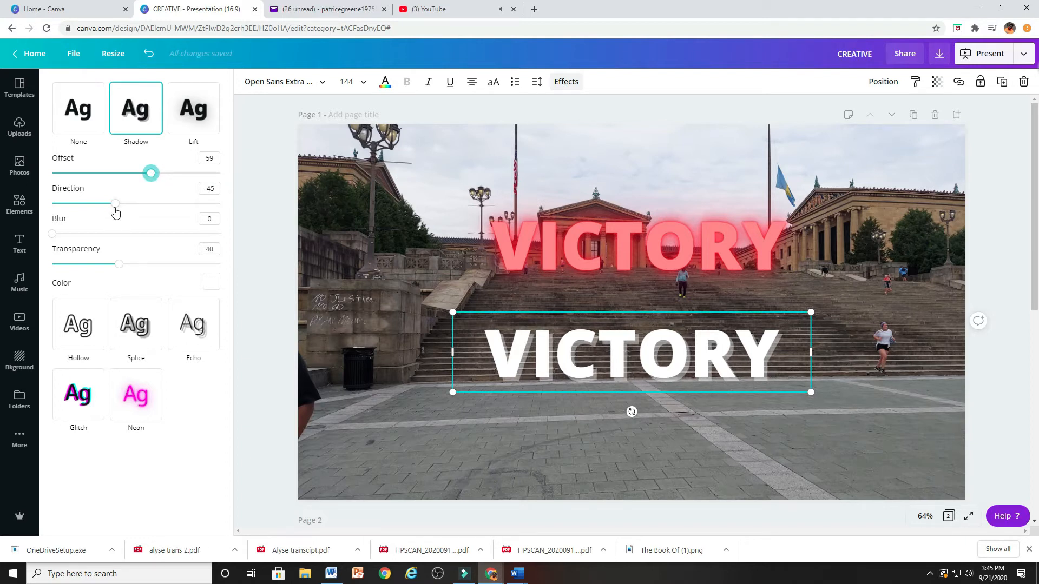
left_click_drag(114, 211, 161, 200)
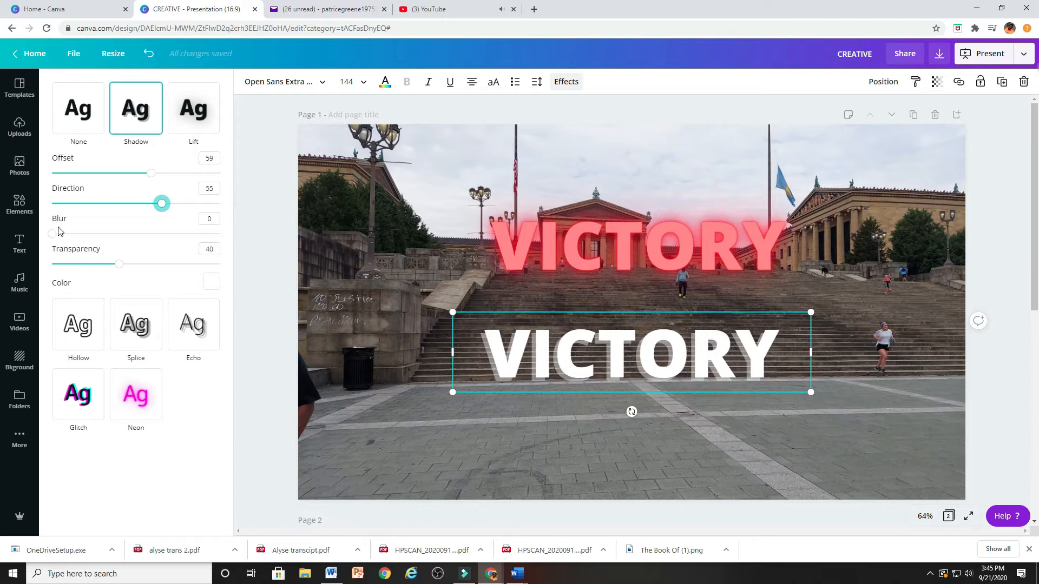
Set the white VICTORY heading's shadow blur to 38 and its transparency to 47.
left_click_drag(54, 234, 244, 232)
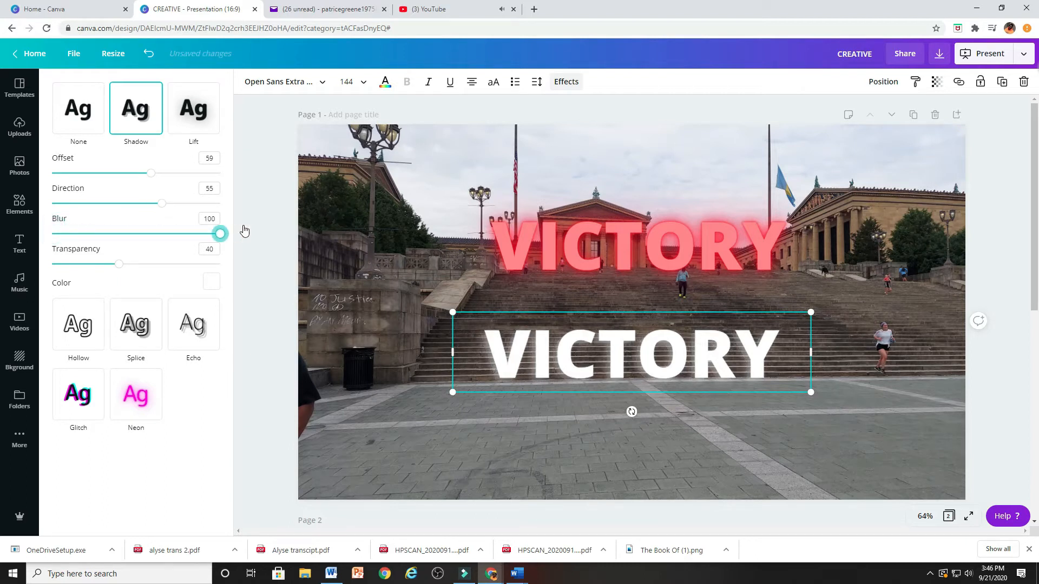
left_click(252, 224)
left_click(21, 243)
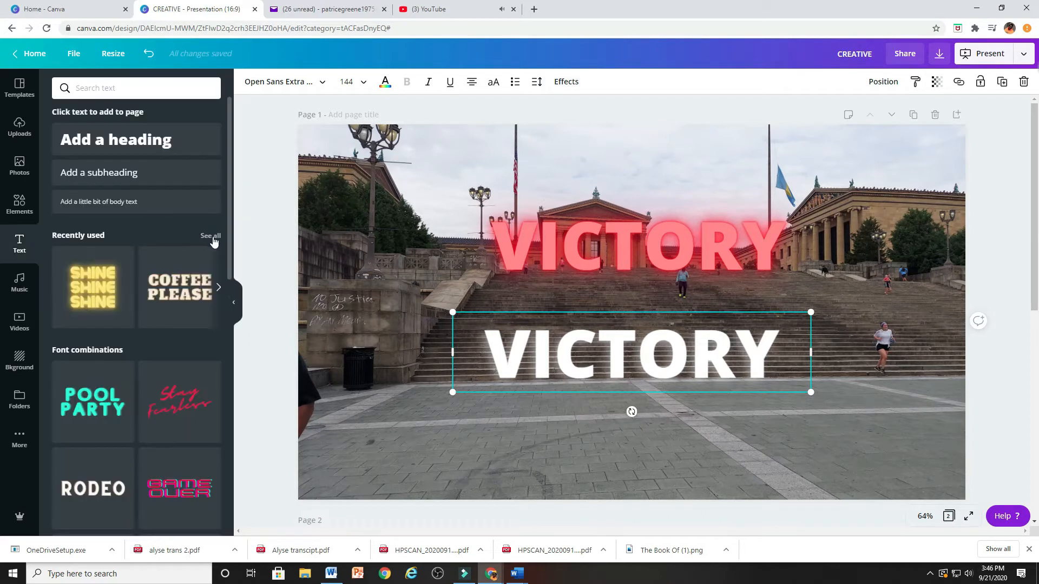
left_click(566, 81)
left_click_drag(219, 232, 116, 227)
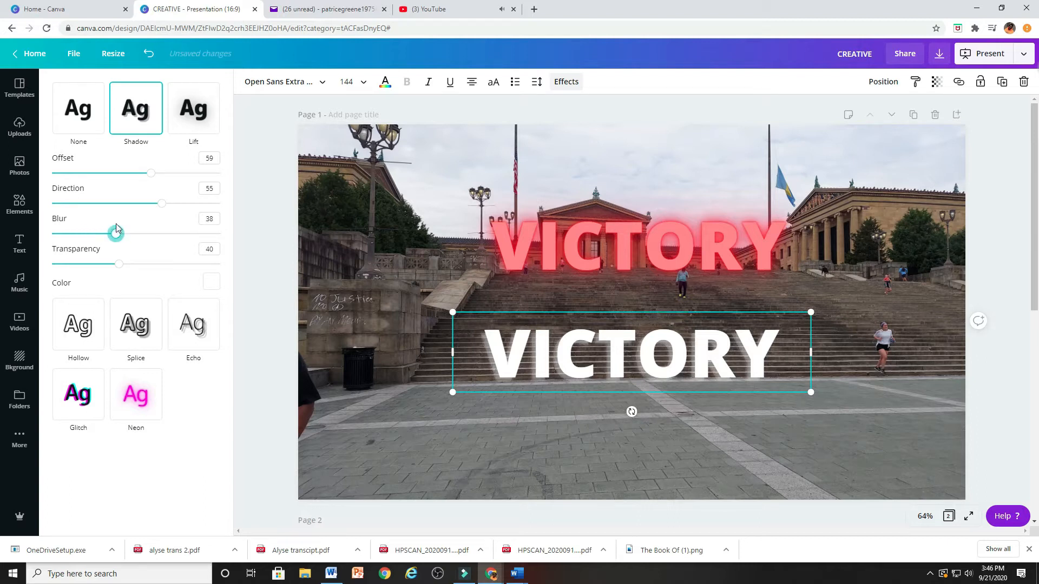
mouse_move(119, 263)
left_mouse_down()
mouse_move(206, 263)
mouse_move(36, 265)
mouse_move(132, 261)
left_mouse_up()
Color the white VICTORY heading's shadow yellow and lay the heading over the red neon one, offset slightly to the right.
left_click(212, 282)
scroll(111, 389, "down", 2)
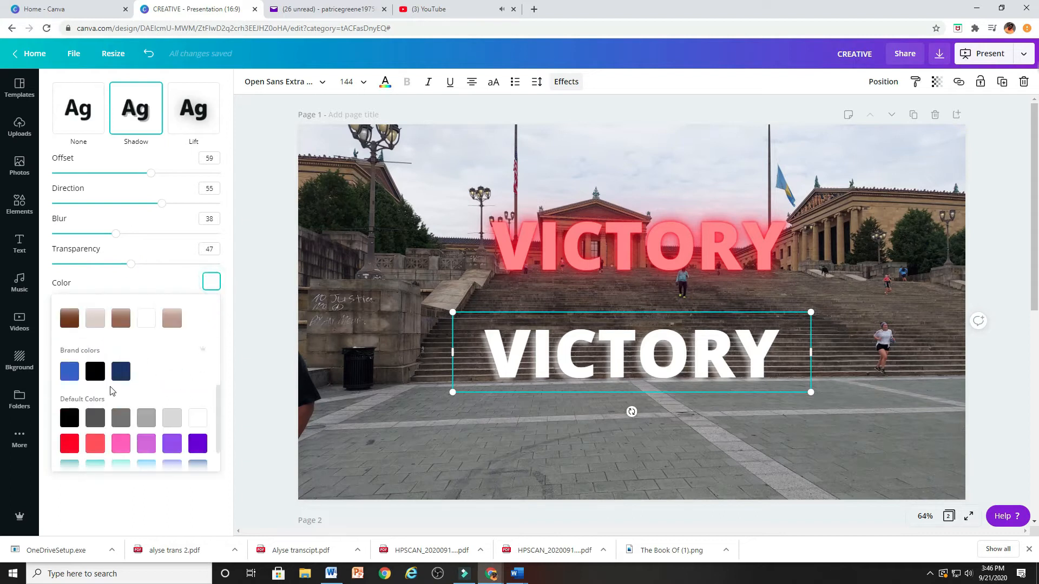
scroll(111, 411, "down", 2)
left_click(146, 449)
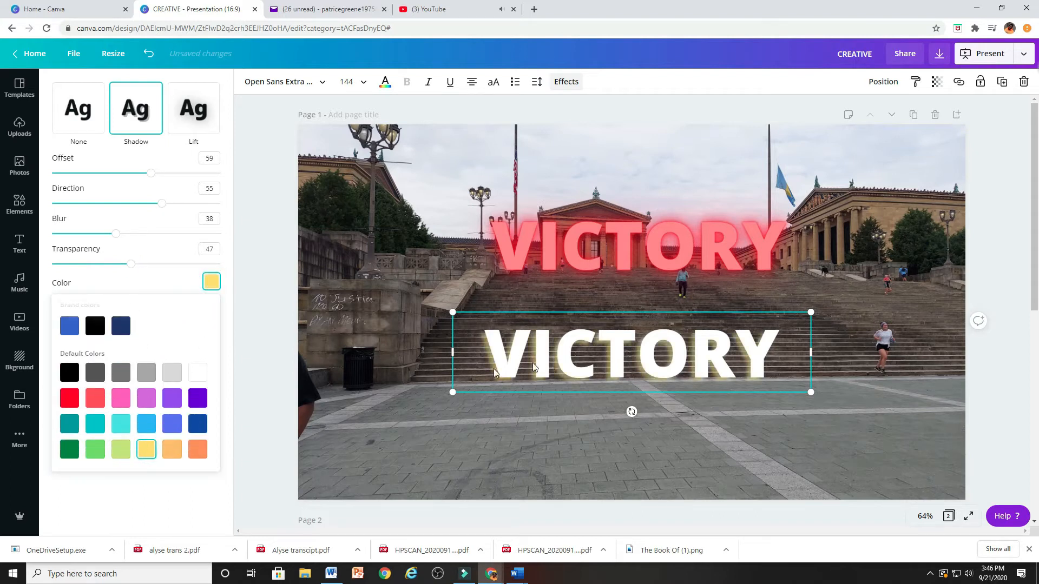
left_click_drag(575, 375, 586, 266)
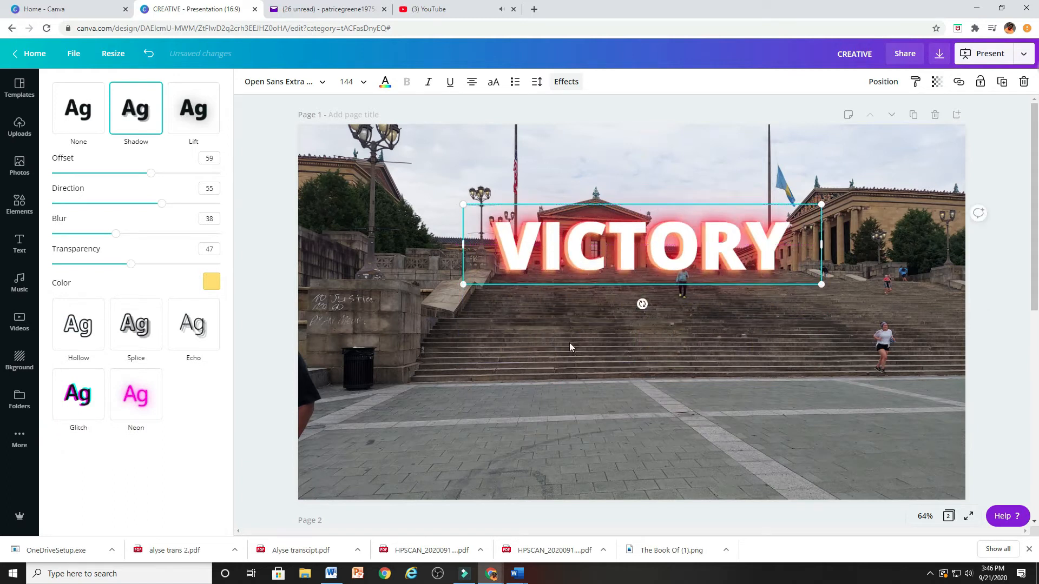
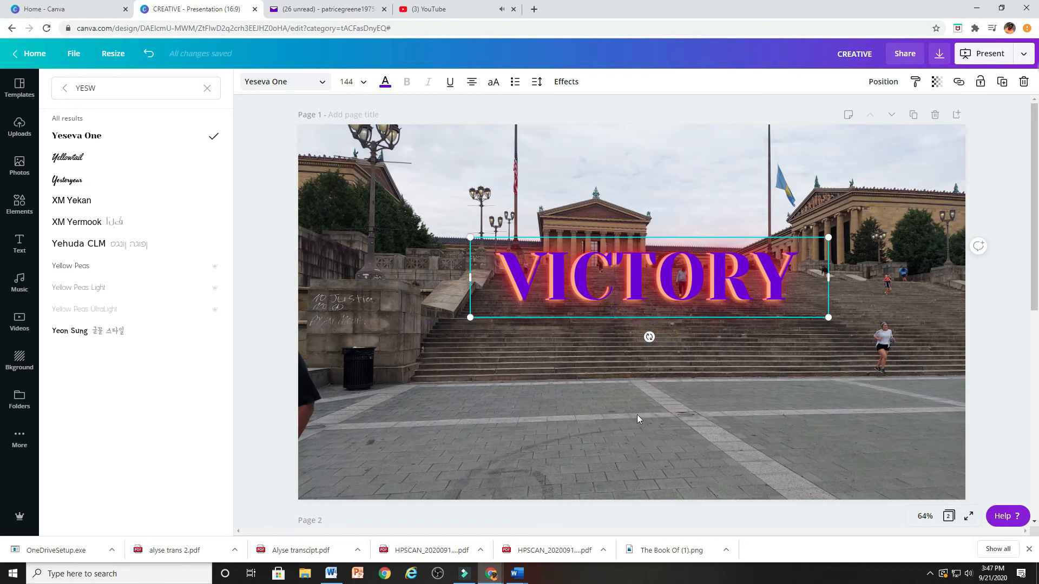
Switch both VICTORY headings to the Yellowtail font and lay the purple one back over the red neon one.
left_click_drag(643, 236, 627, 372)
left_click(627, 269)
left_click(70, 158)
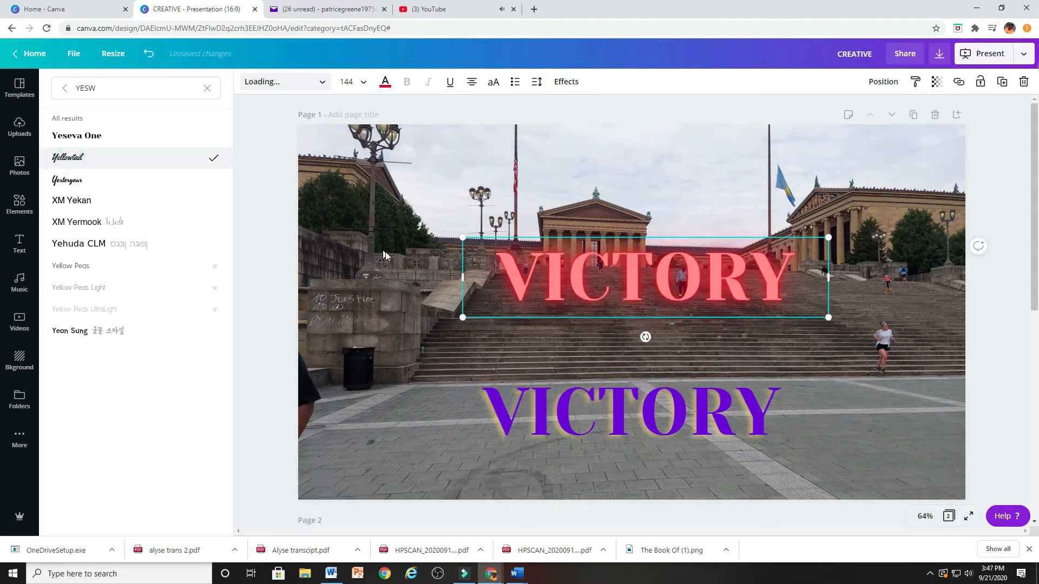
left_click(568, 416)
left_click(123, 154)
left_click_drag(545, 397, 564, 262)
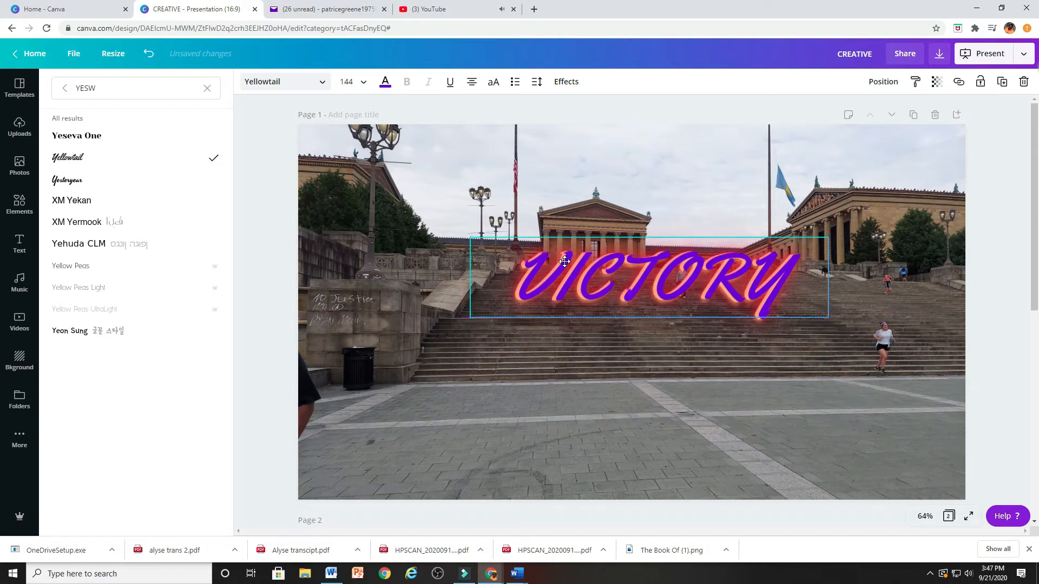
left_click(541, 372)
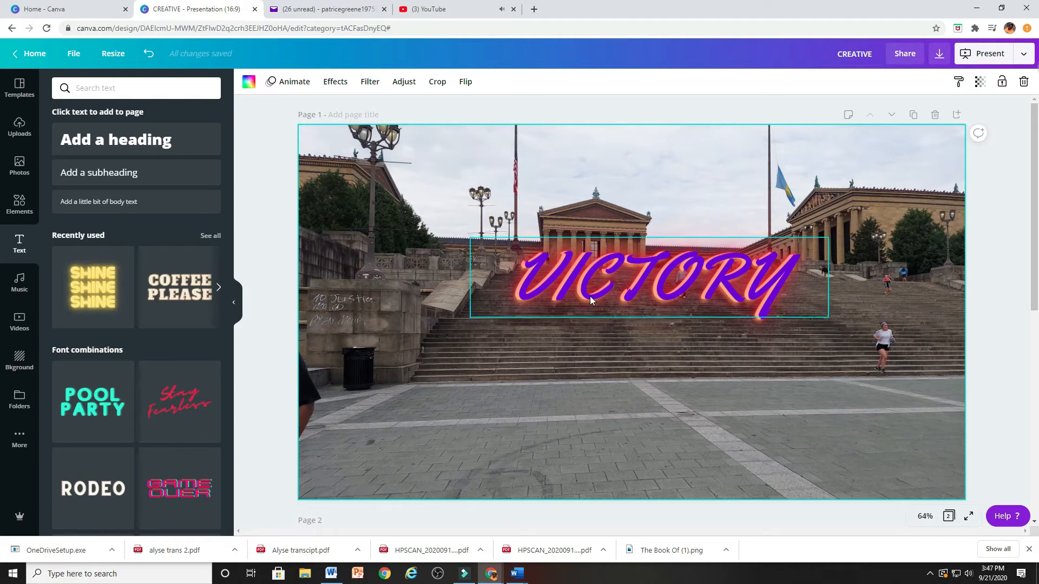
Pull the two VICTORY headings apart and delete both of them from the page.
left_click_drag(556, 284, 556, 330)
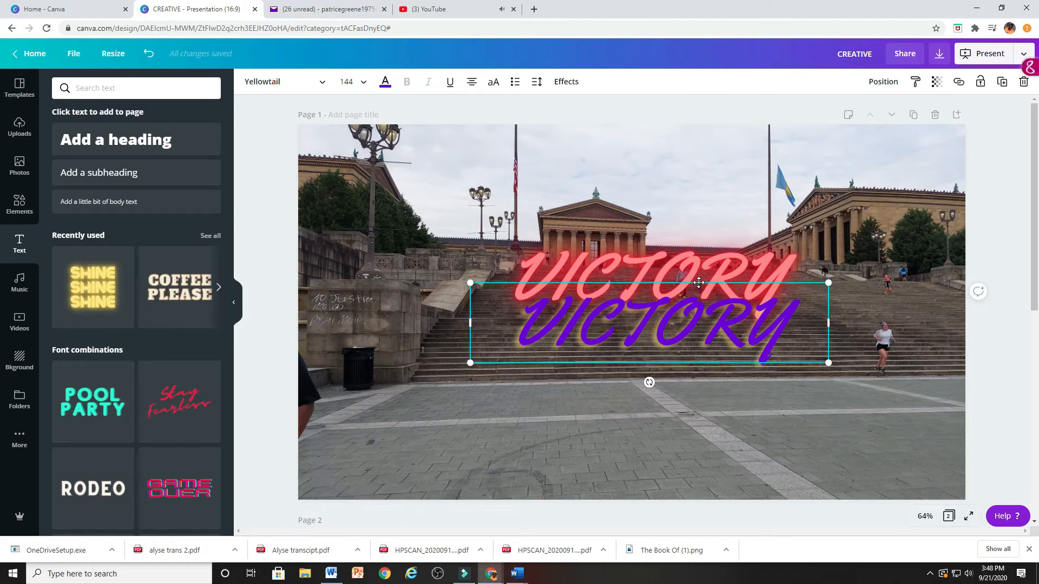
left_click_drag(699, 280, 691, 352)
left_click(801, 229)
left_click(803, 280)
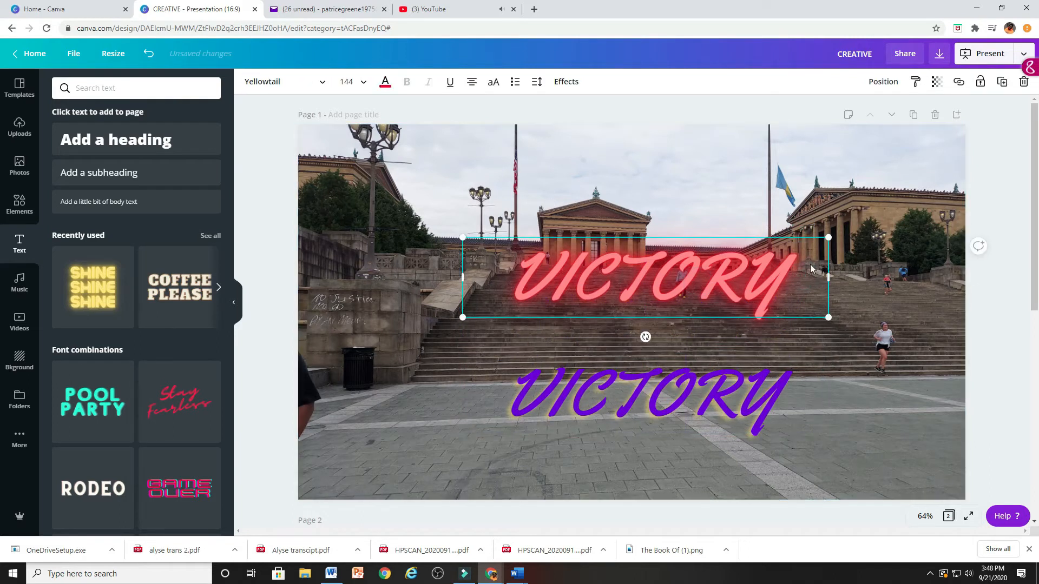
left_click_drag(816, 271, 803, 276)
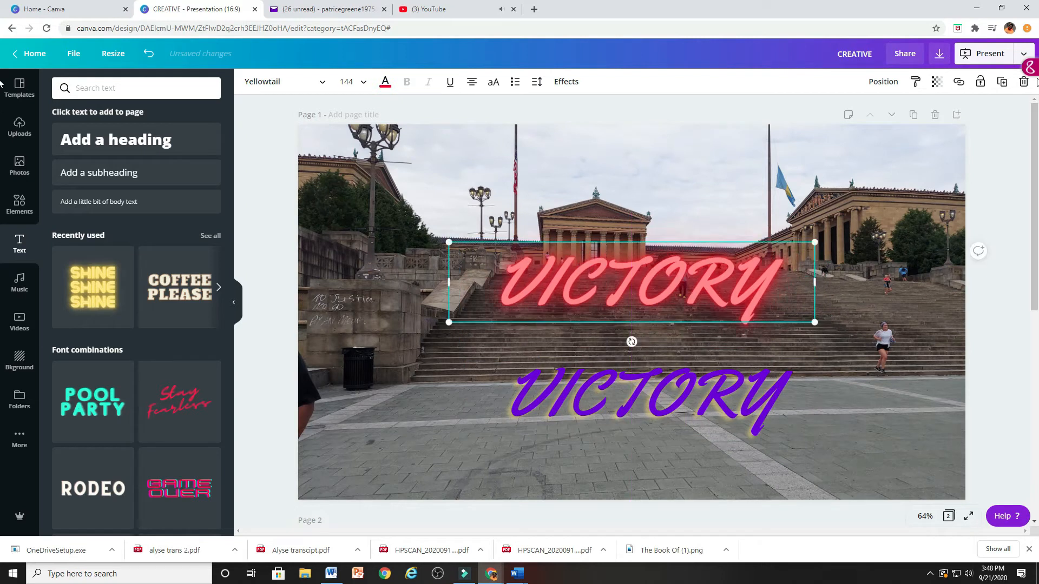
left_click(1023, 83)
left_click(774, 382)
left_click(1023, 83)
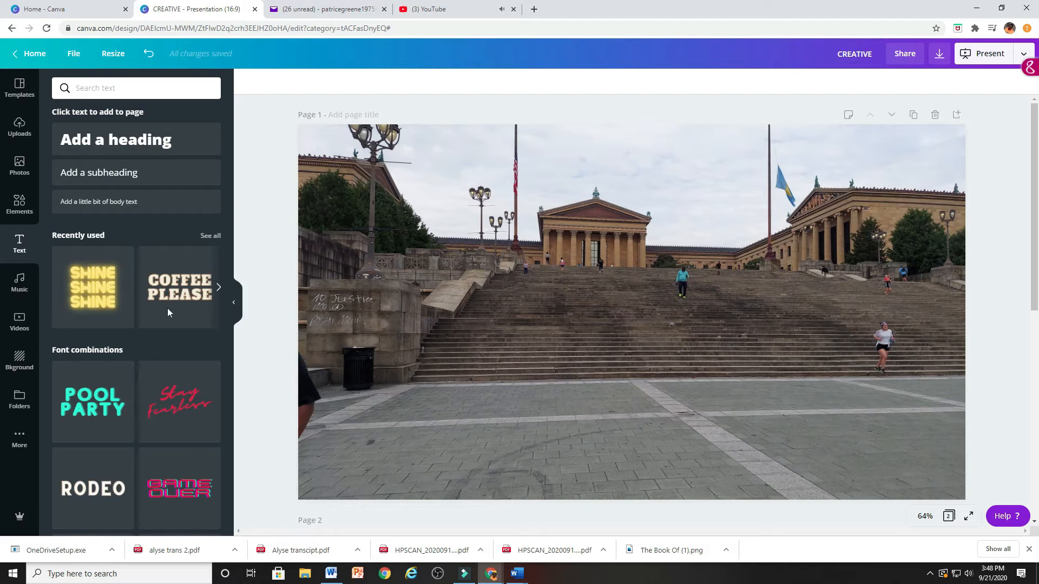
Replace the staircase photo with the black leather texture photo, set as the page background.
left_click(19, 165)
scroll(132, 335, "down", 6)
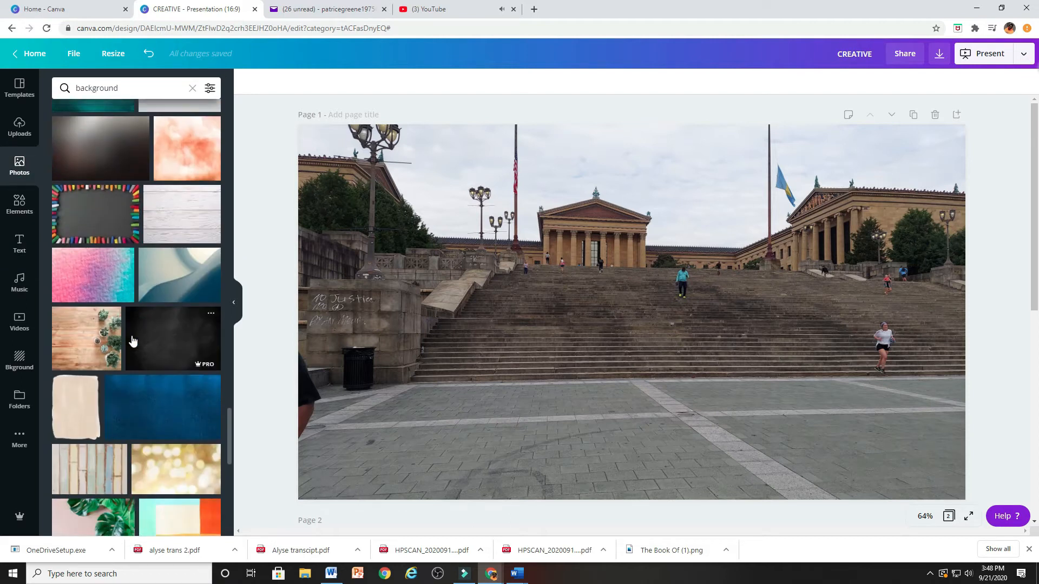
scroll(133, 342, "down", 1)
left_click(522, 232)
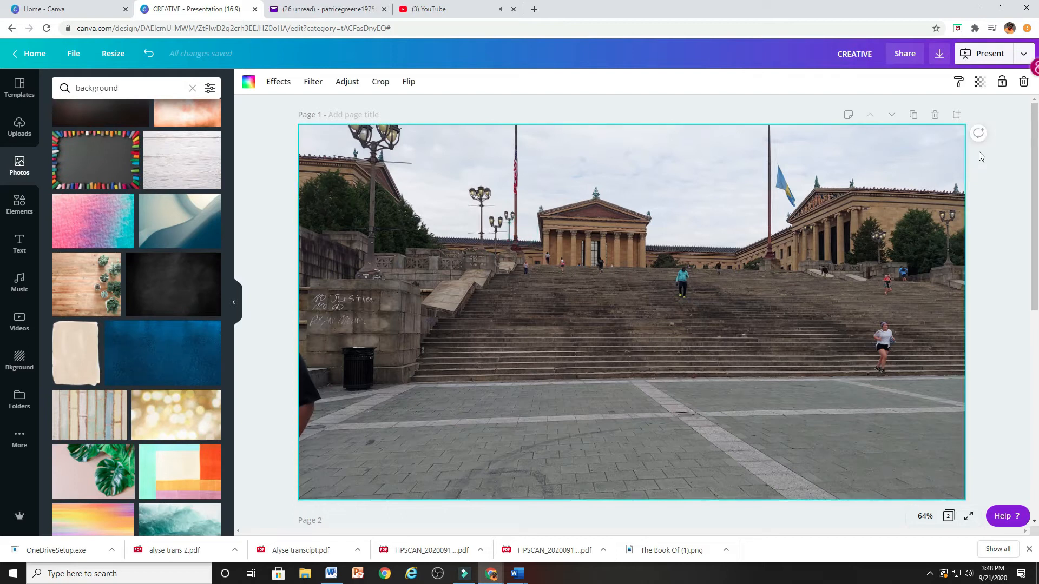
left_click(1025, 82)
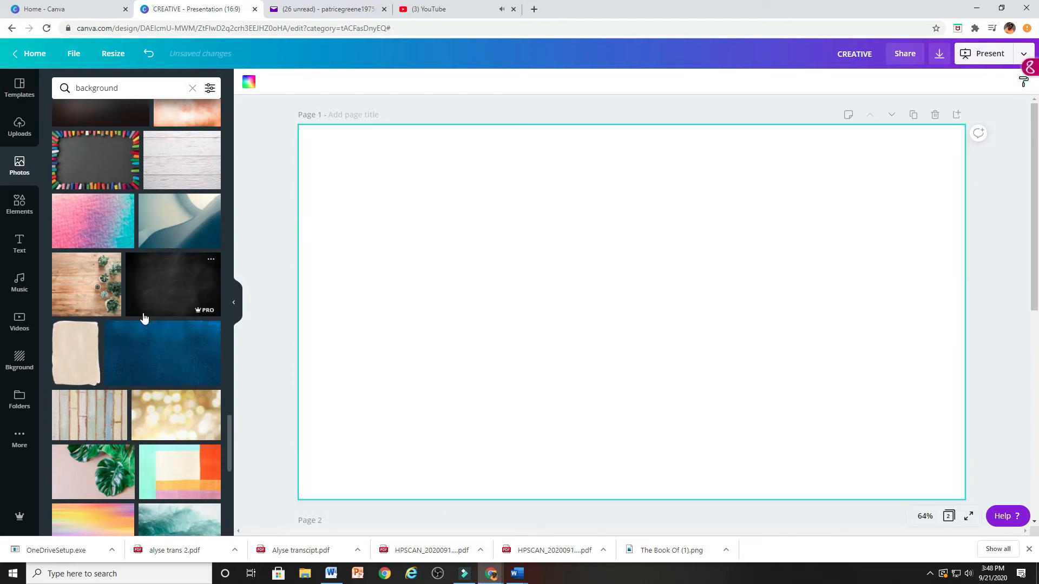
scroll(144, 318, "down", 3)
left_click(157, 121)
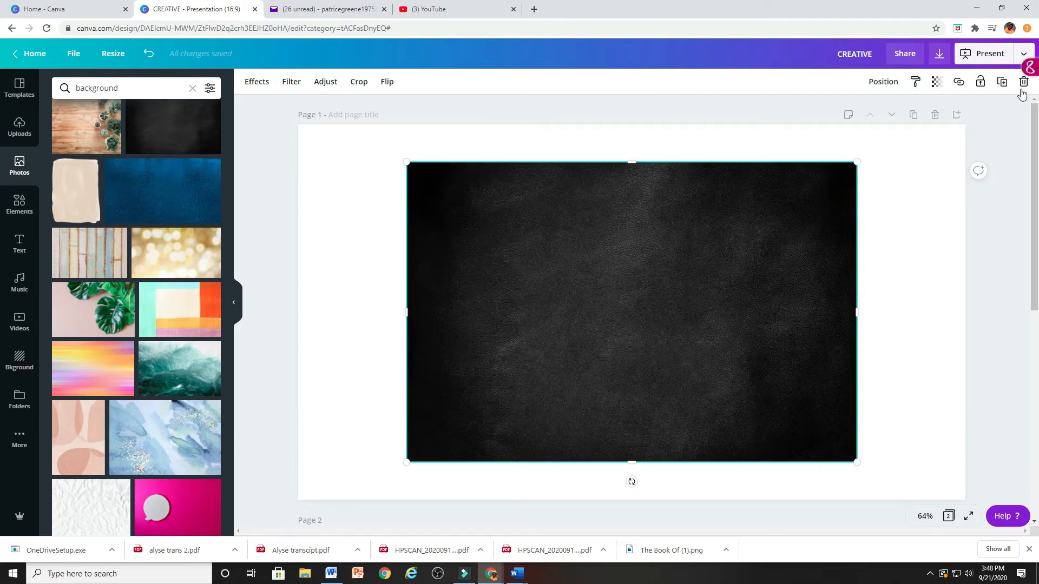
right_click(671, 278)
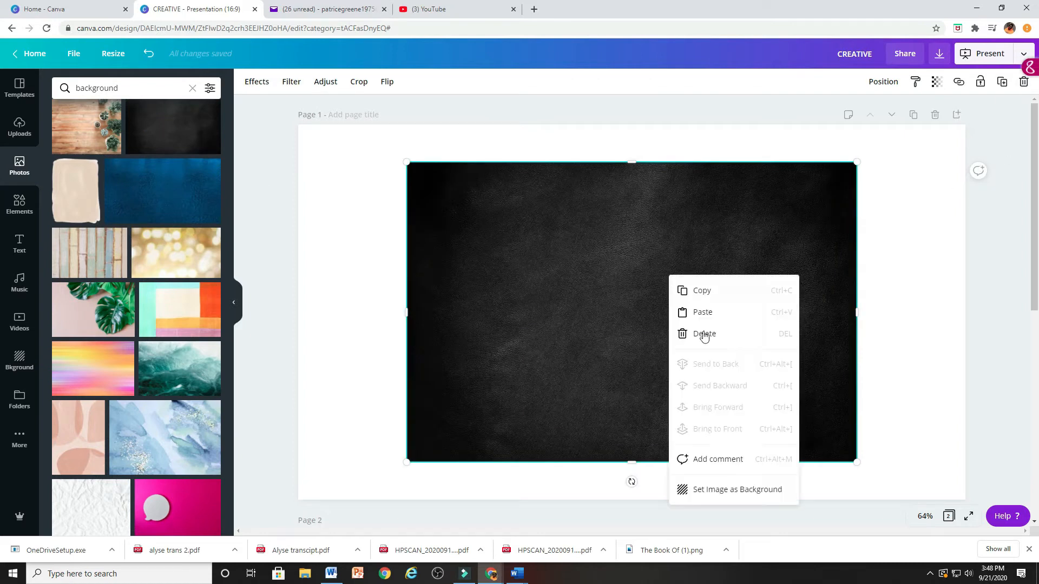
left_click(711, 491)
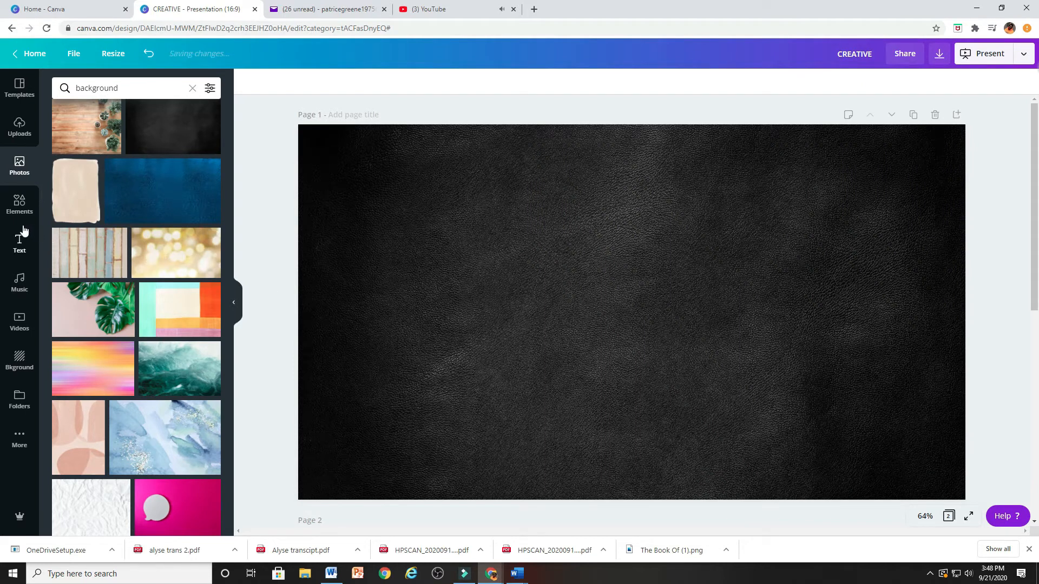
Add a heading that reads CREATIVE SPACE RENTED HERE, with each word on its own line.
left_click(20, 244)
left_click(140, 143)
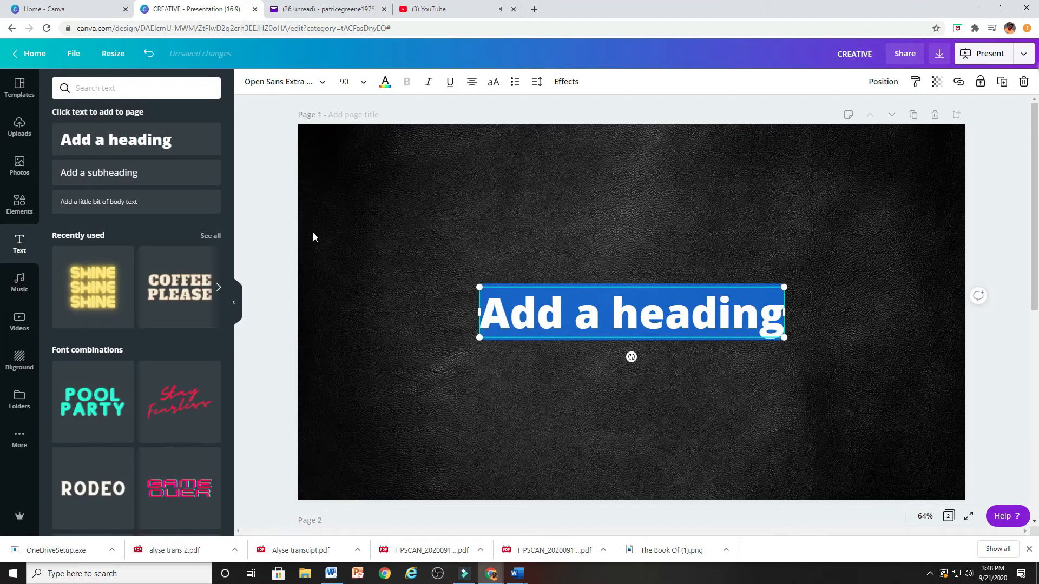
type("C")
key("BackSpace")
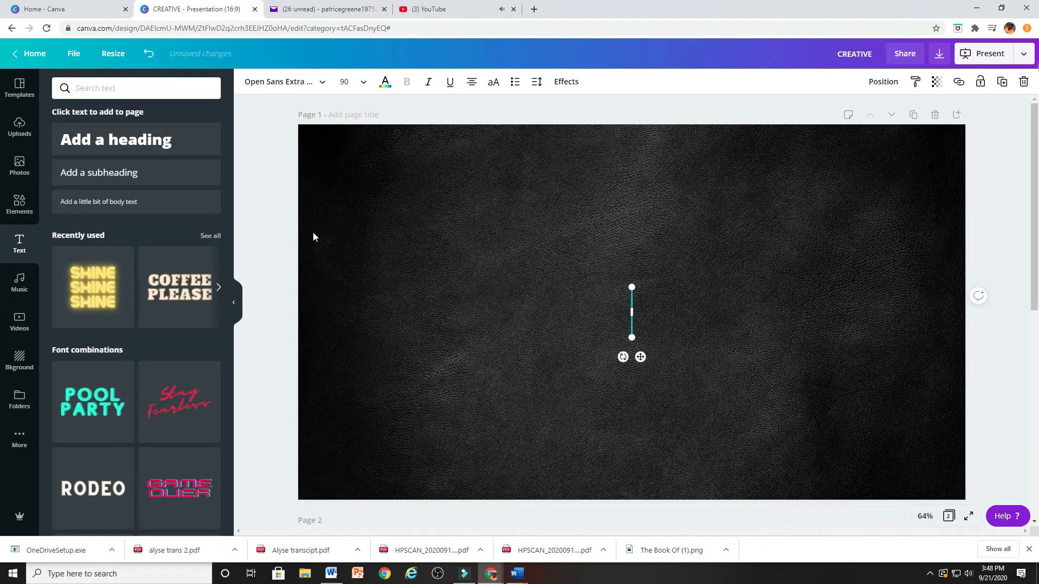
type("CRE")
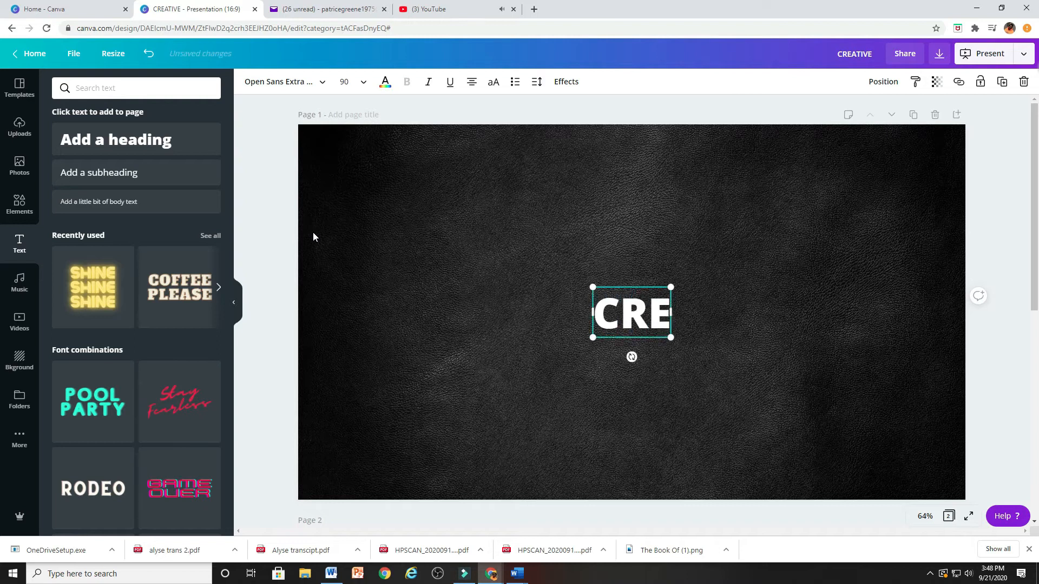
type("ATIVE")
key("Return")
type("SPACE")
key("Return")
type("RENTED")
key("Return")
type("HERE")
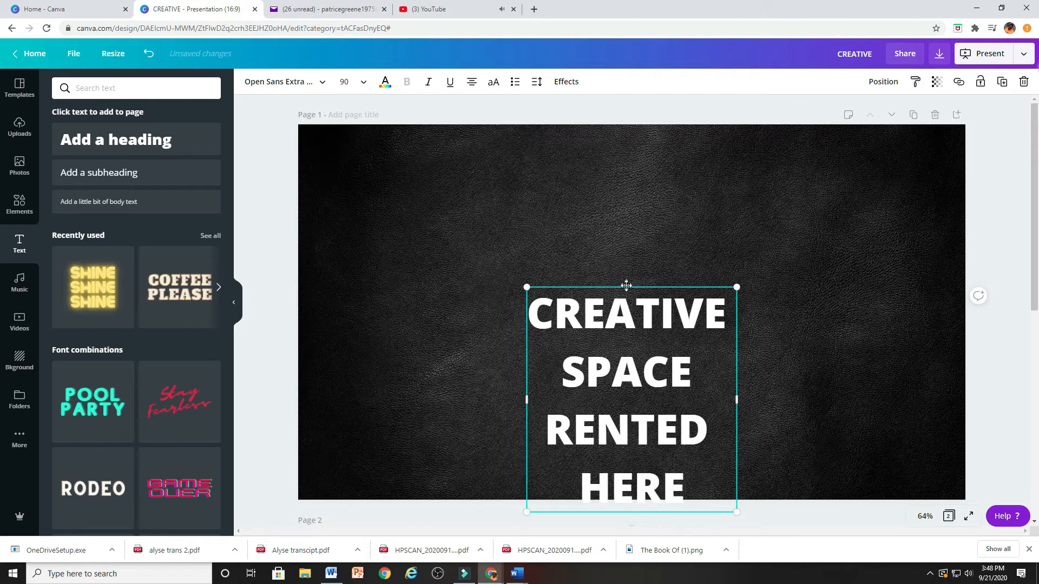
Set all four lines of the heading to font size 144 and move the heading up to fit within the page.
left_click_drag(627, 285, 582, 169)
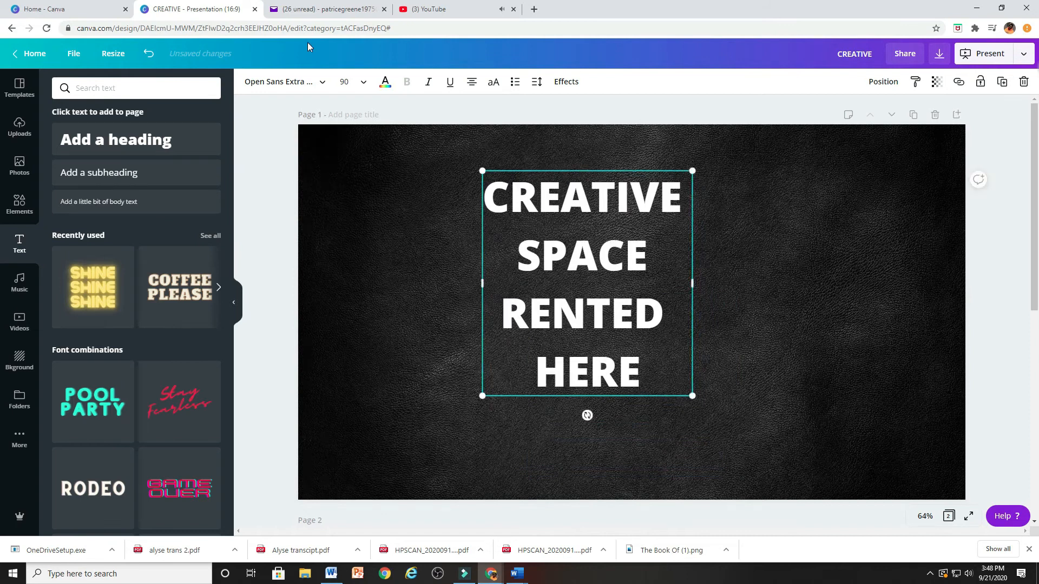
left_click(346, 82)
scroll(358, 243, "down", 4)
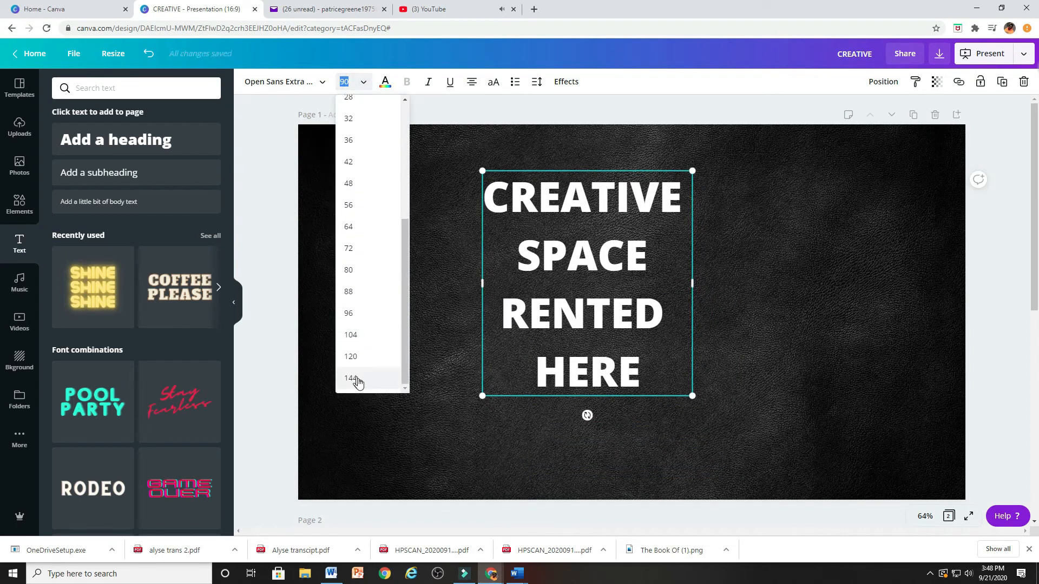
left_click(350, 378)
left_click_drag(492, 190, 674, 304)
left_click(346, 81)
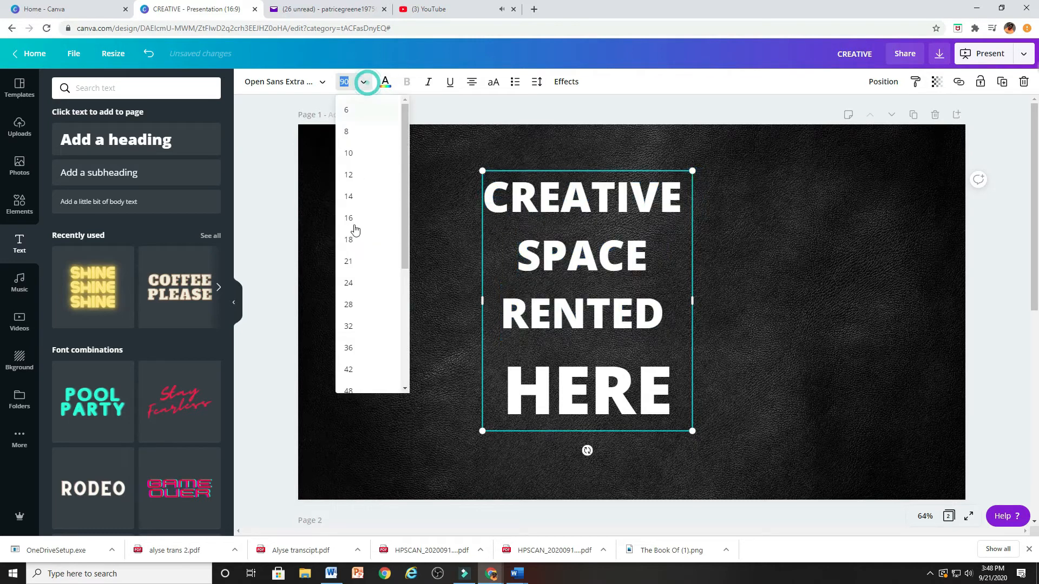
scroll(374, 375, "down", 4)
left_click(374, 377)
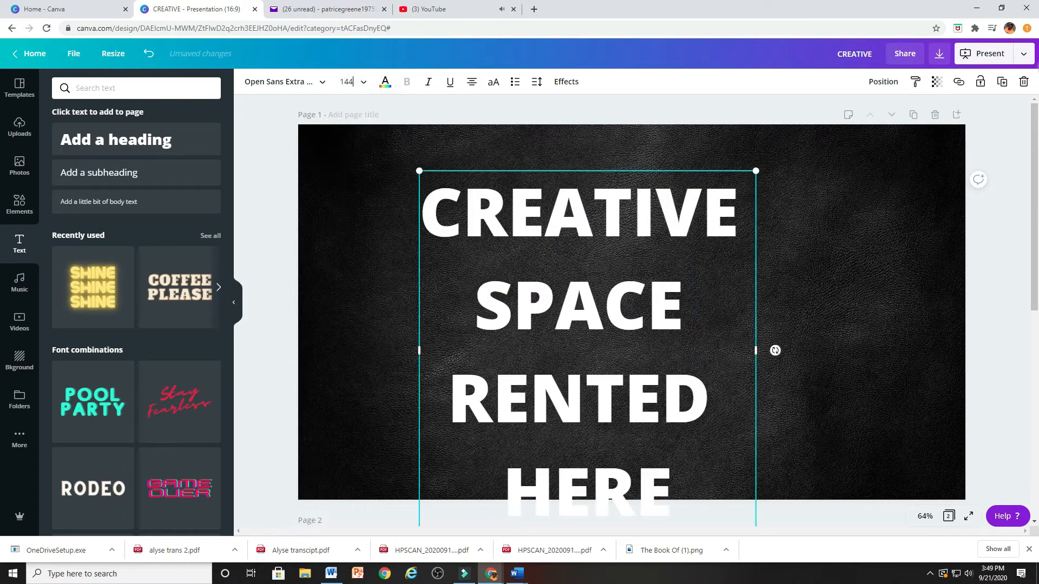
left_click_drag(662, 169, 696, 134)
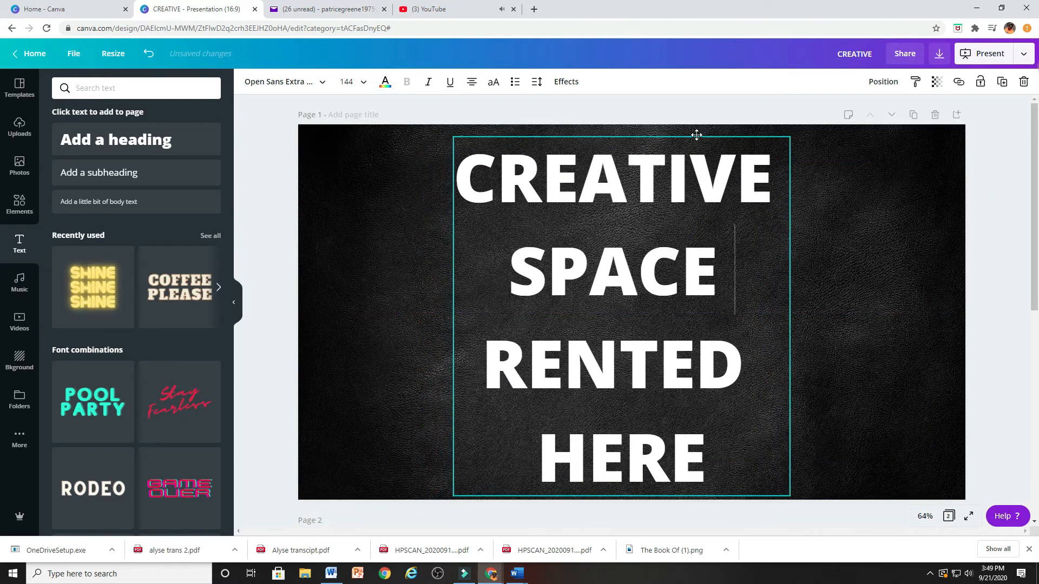
left_click(836, 230)
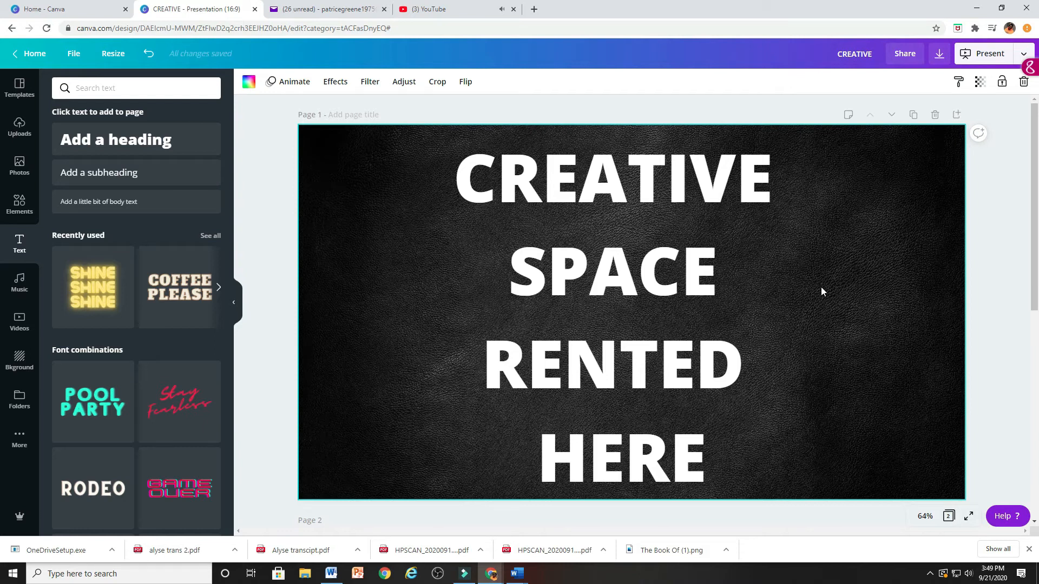
Duplicate the CREATIVE SPACE RENTED HERE heading and place the copy on the page's right half and the original on the left.
left_click(537, 165)
left_click(574, 85)
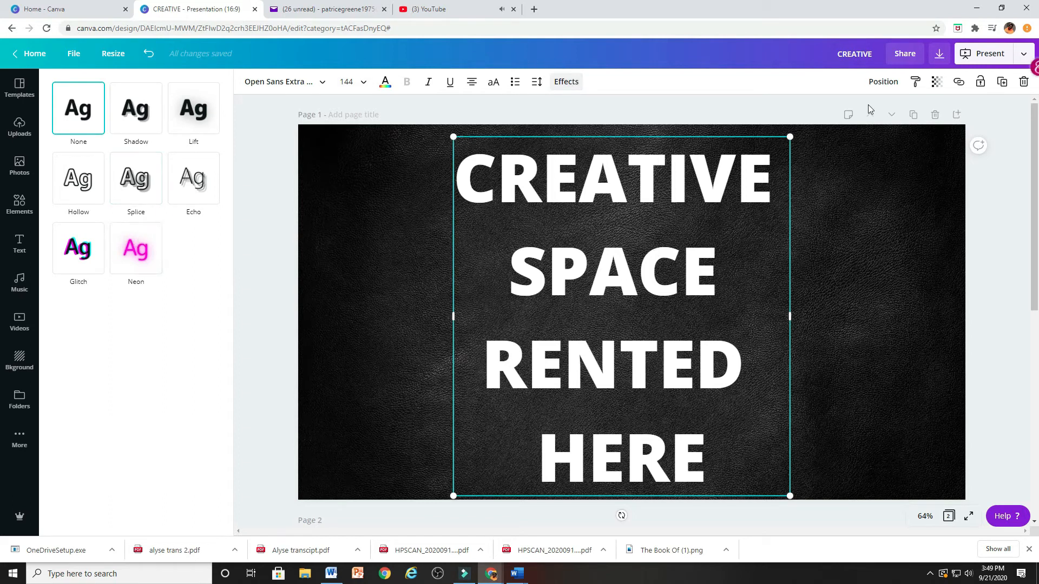
left_click(1002, 82)
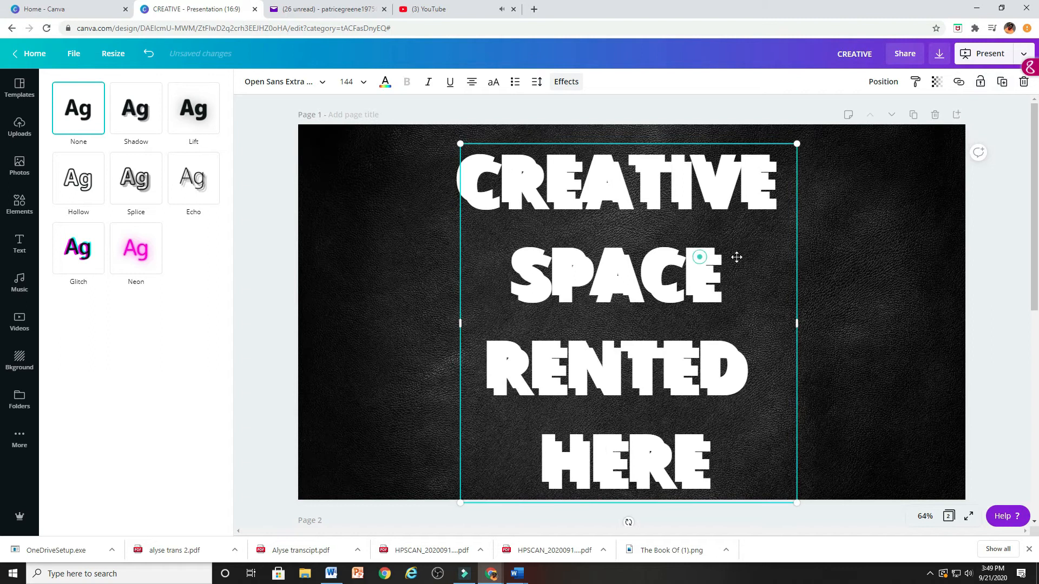
left_click_drag(736, 257, 898, 257)
left_click_drag(541, 271, 409, 271)
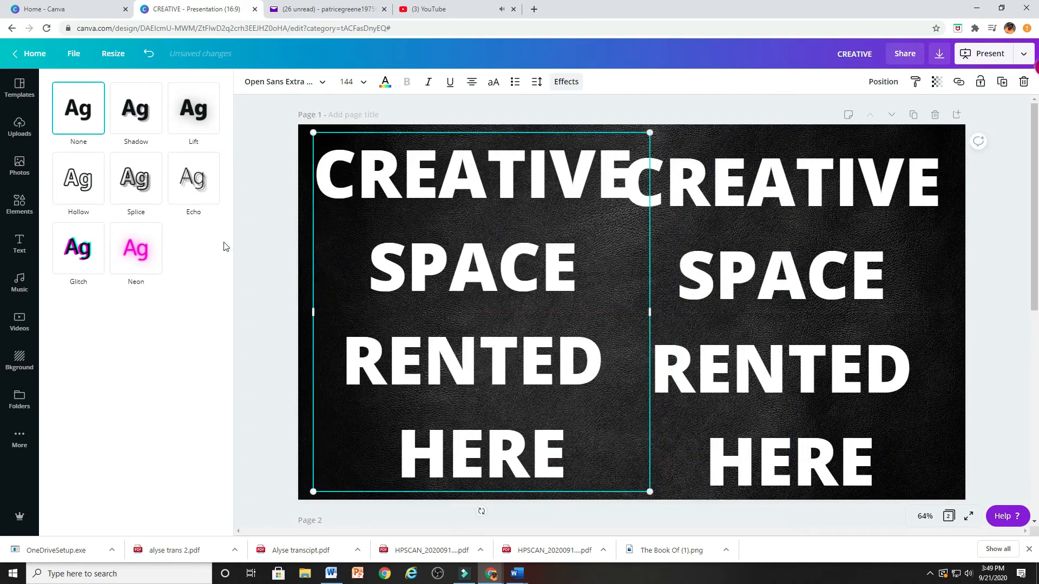
Apply the Neon effect to the left heading, shift it slightly left and color it dark purple.
left_click(140, 259)
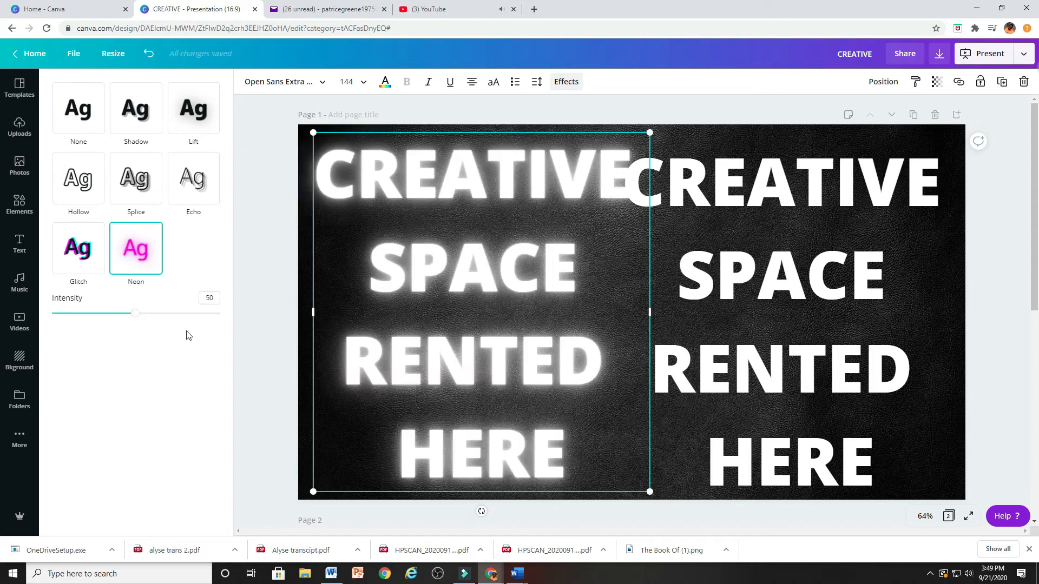
left_click_drag(365, 310, 358, 310)
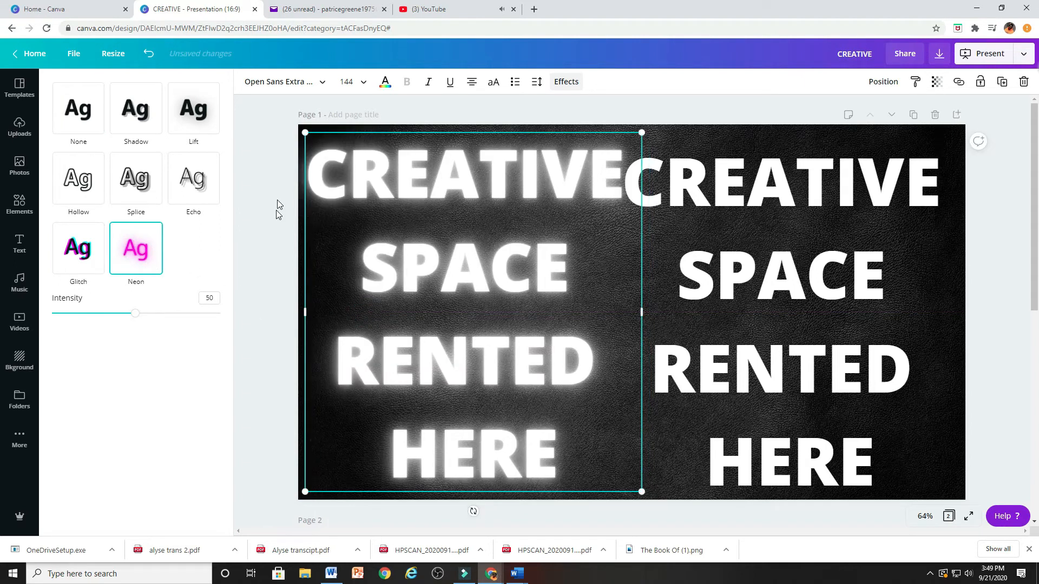
left_click(387, 85)
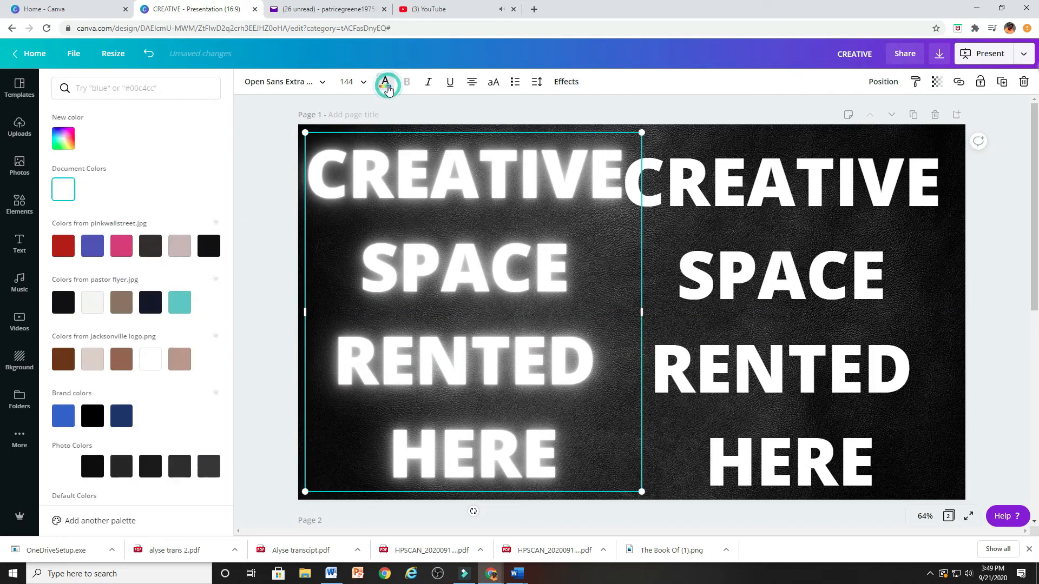
scroll(197, 302, "down", 3)
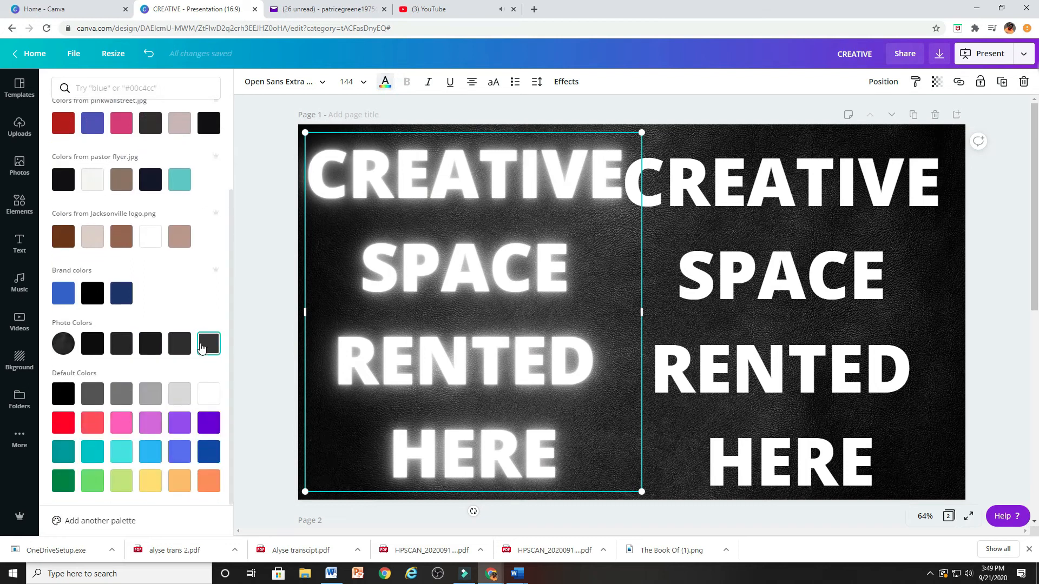
left_click(214, 423)
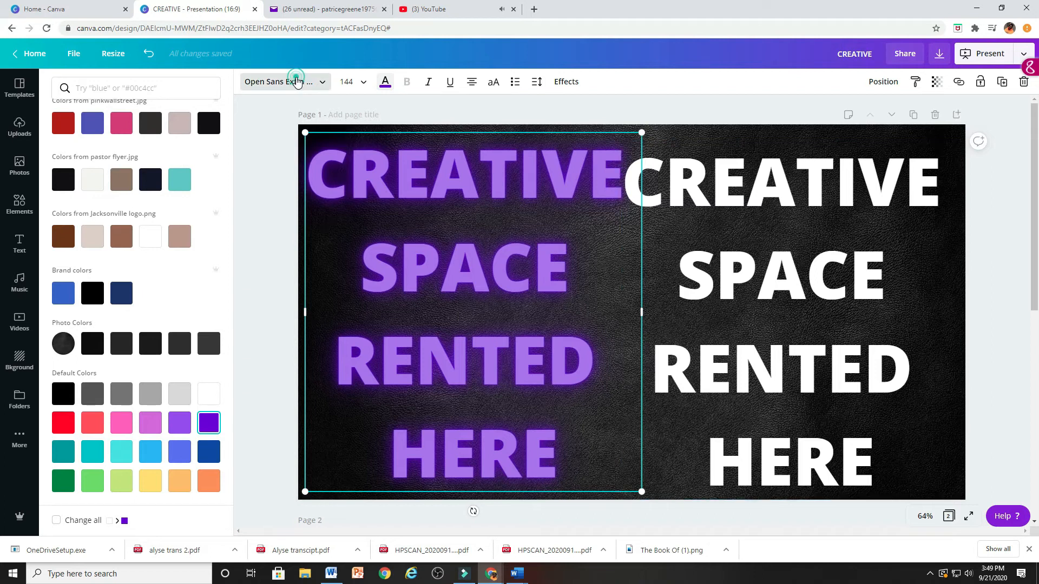
Change the font of the purple neon heading to Bungee Shade.
type("YESW")
double_click(111, 87)
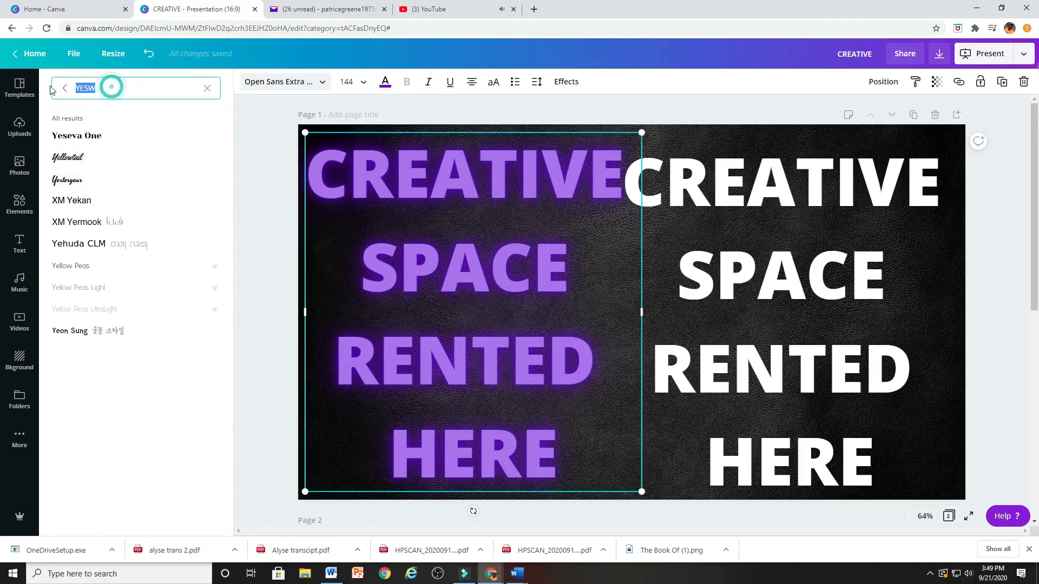
key("BackSpace")
type("B")
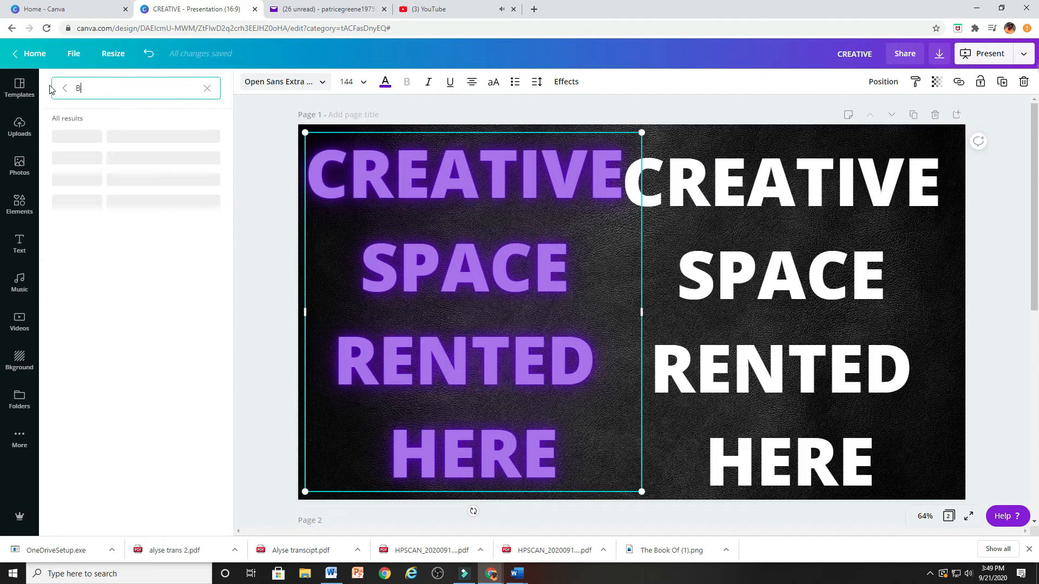
type("UNG")
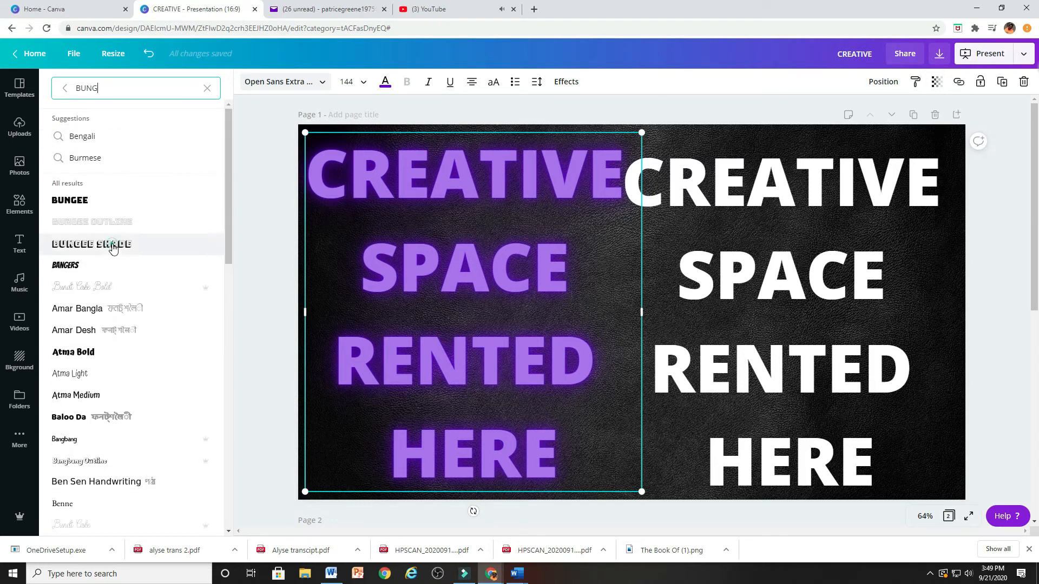
left_click(112, 249)
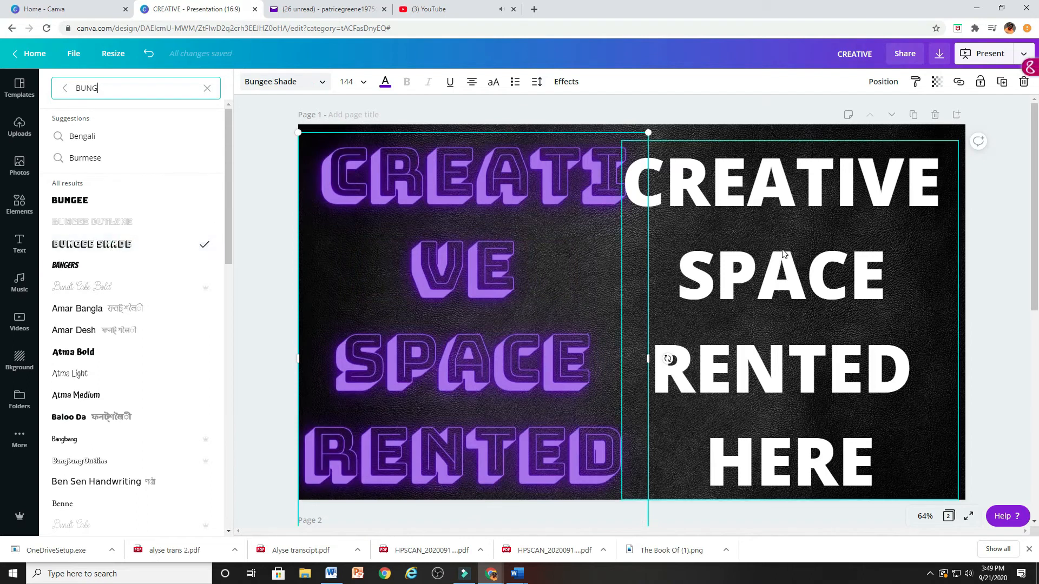
Shift the white heading slightly right and change the font of its CREATIVE line to Bungee Shade.
left_click_drag(787, 254, 802, 254)
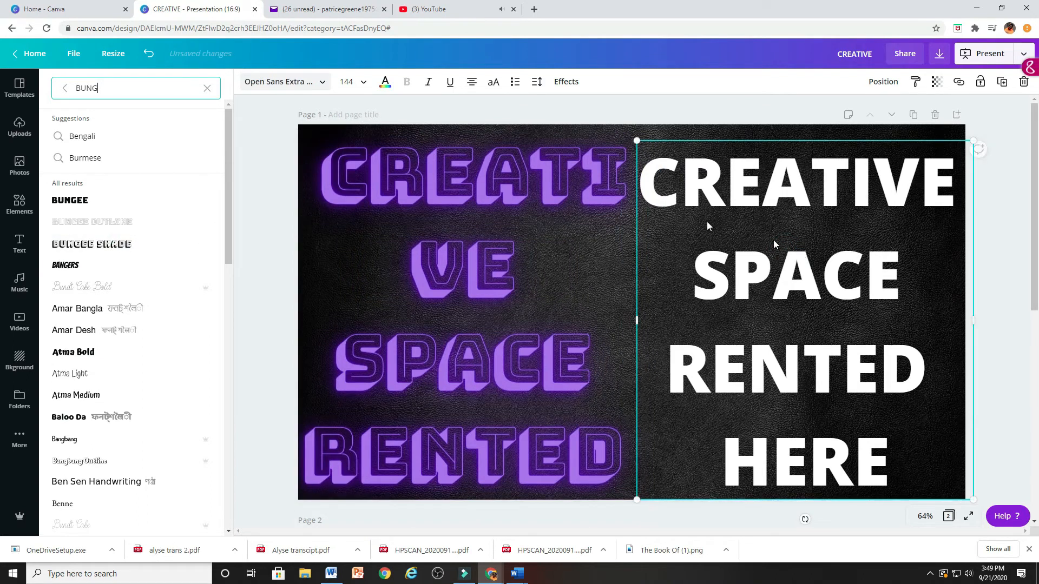
left_click(289, 83)
left_click(784, 225)
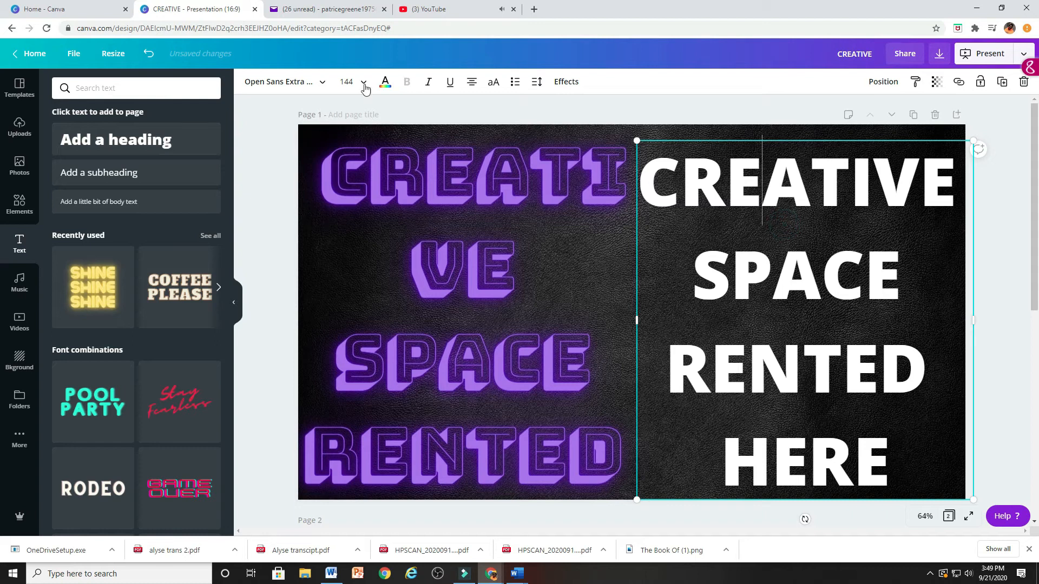
left_click(285, 81)
left_click(106, 247)
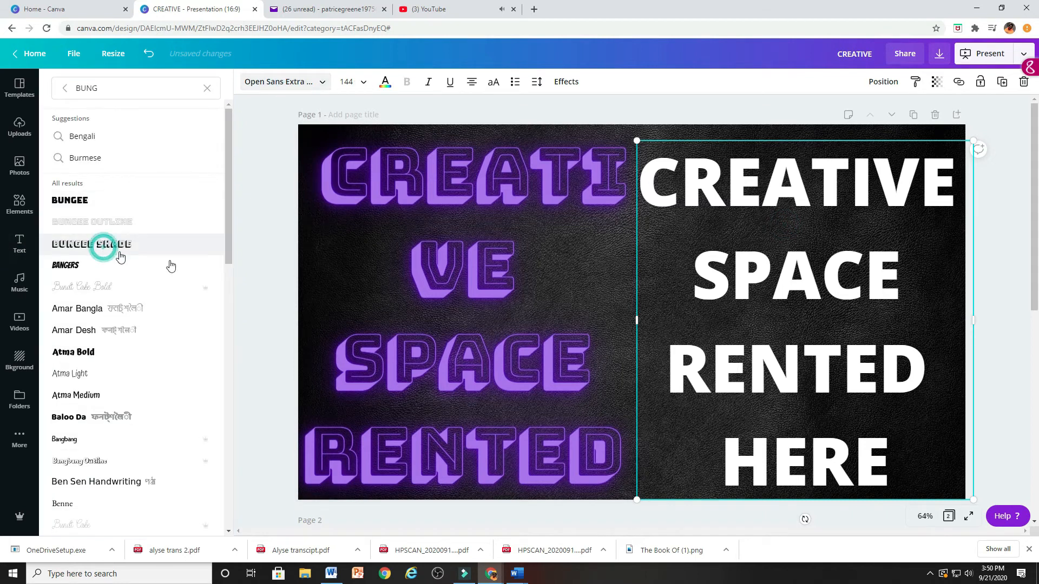
Move the white heading further right, widen the purple heading to about 1,301 so CREATIVE fits on one line, and shift it right.
left_click_drag(732, 274, 864, 273)
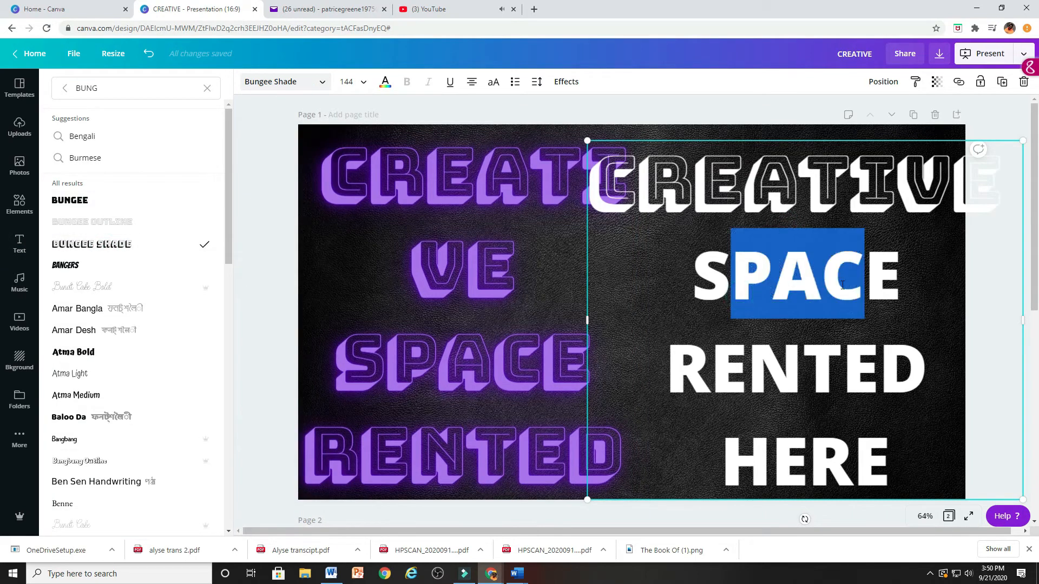
left_click_drag(762, 139, 911, 155)
left_click(577, 203)
left_click_drag(648, 358, 749, 357)
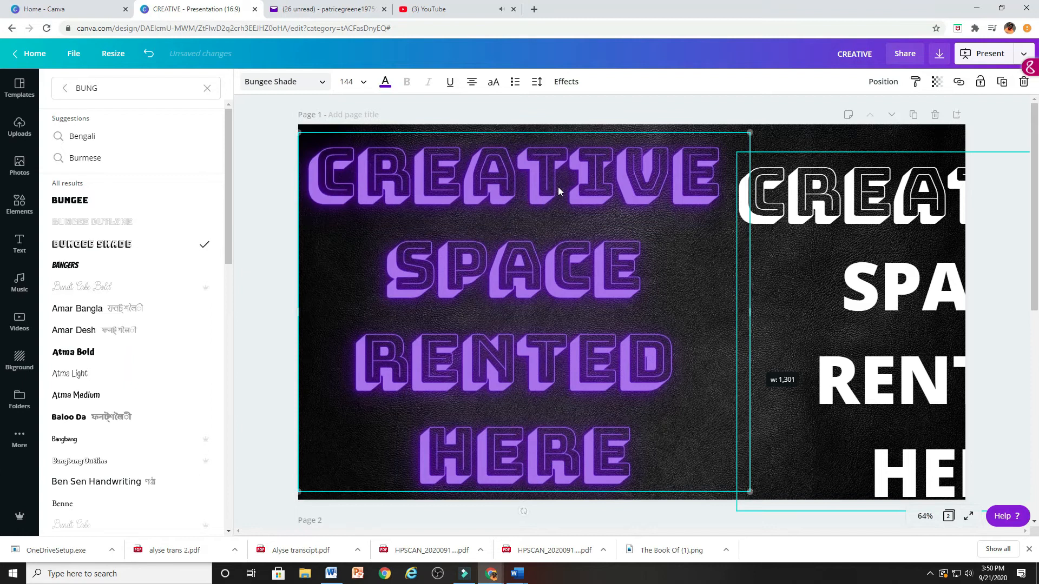
left_click_drag(540, 133, 619, 131)
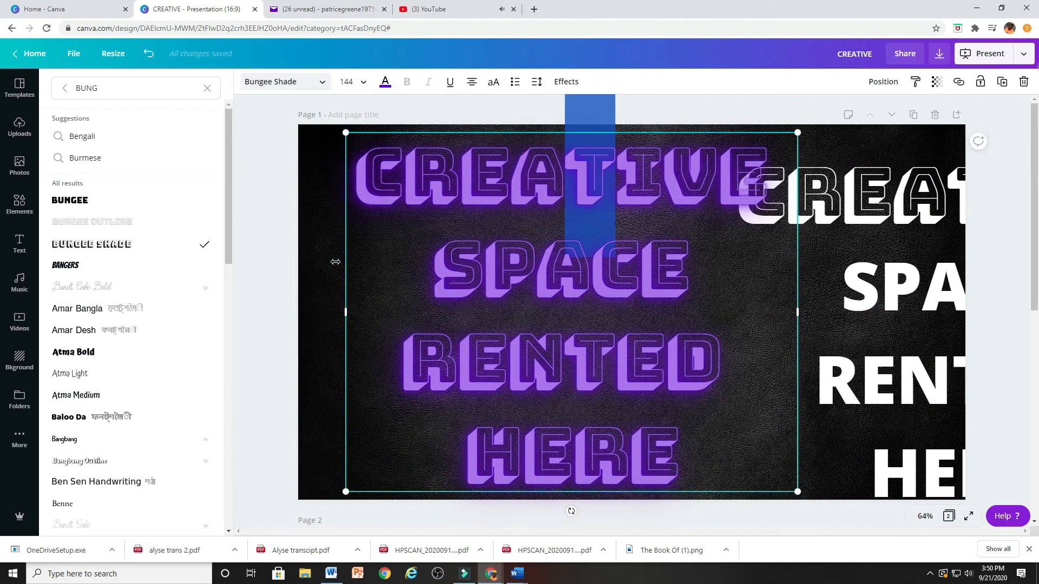
left_click(317, 258)
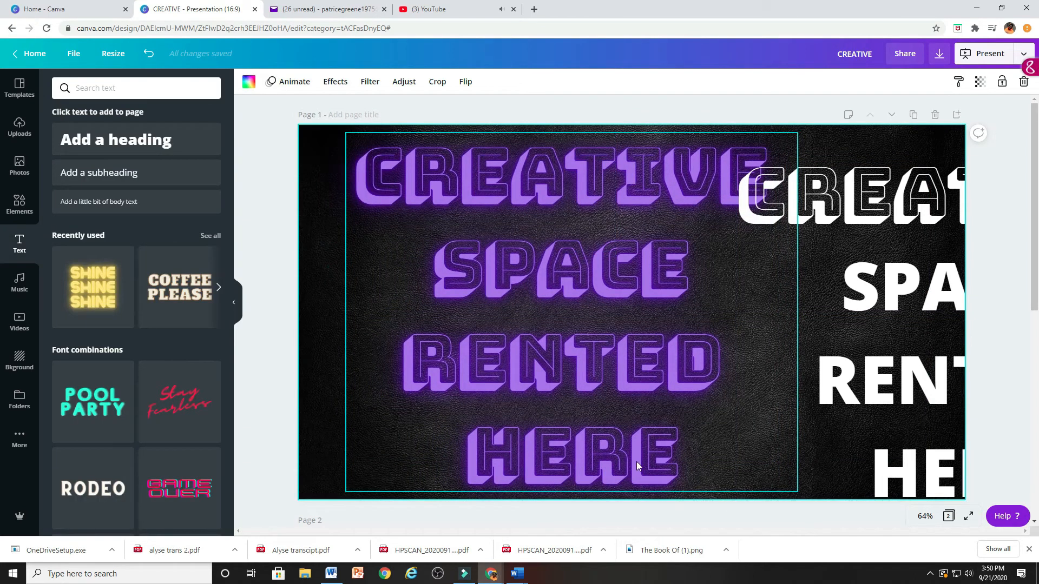
Raise the purple heading's Neon intensity to 78 and nudge the heading slightly left.
left_click(545, 249)
left_click(557, 84)
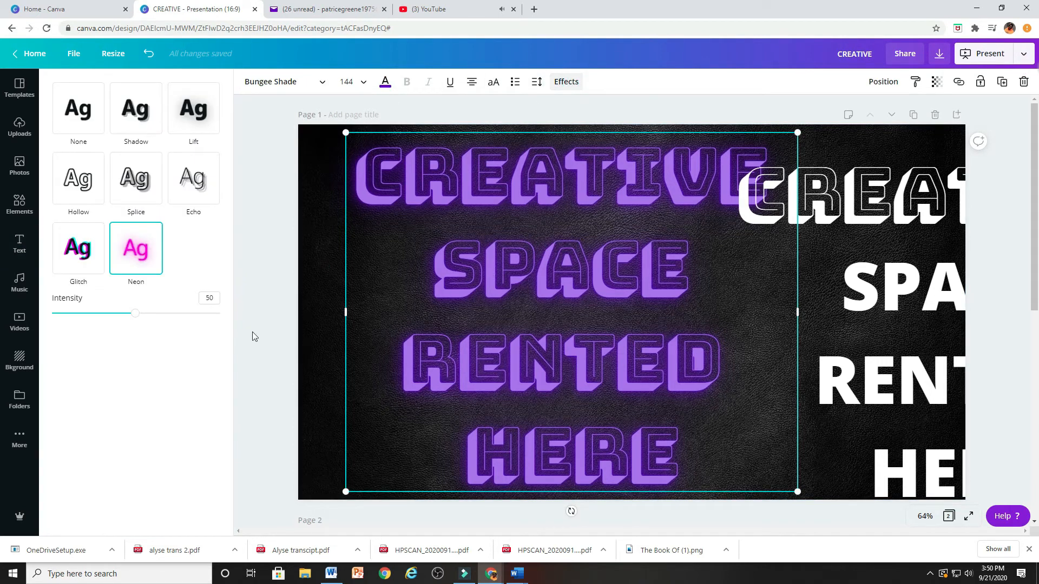
left_click_drag(136, 319, 183, 319)
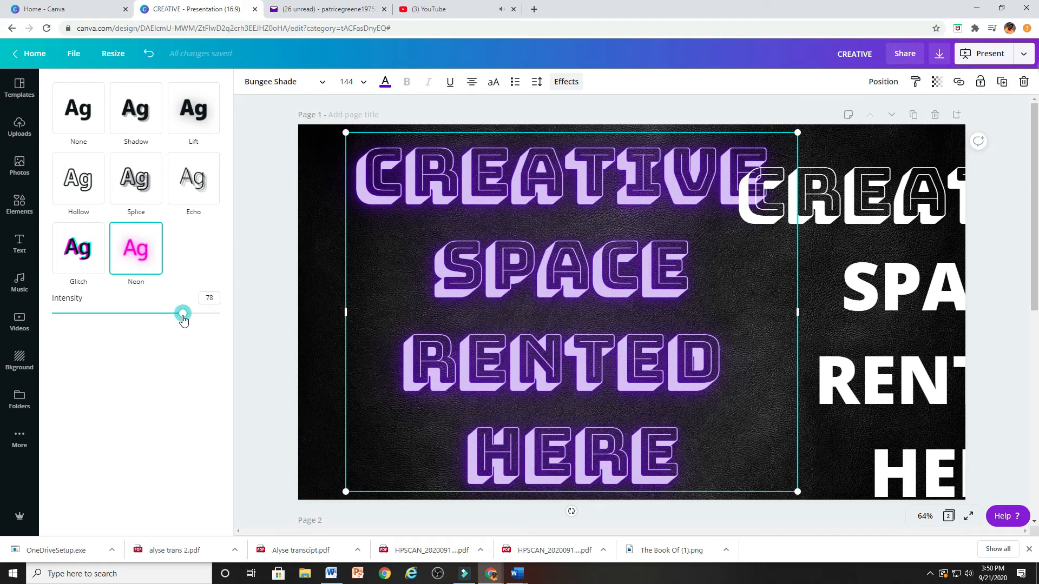
left_click_drag(406, 155, 499, 199)
Apply the Shadow effect to the white heading and set the shadow color to dark green.
left_click(874, 204)
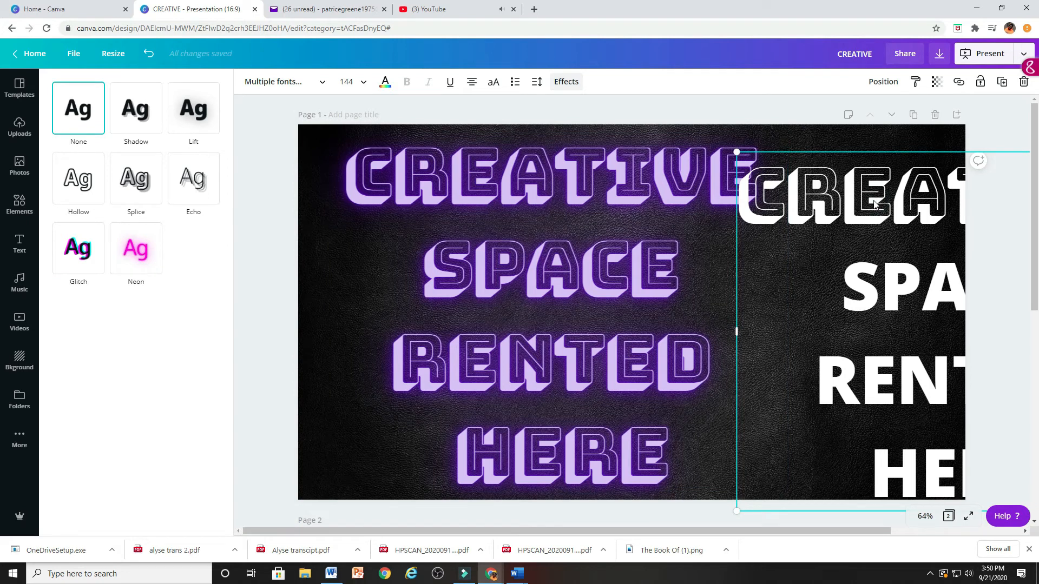
left_click(138, 119)
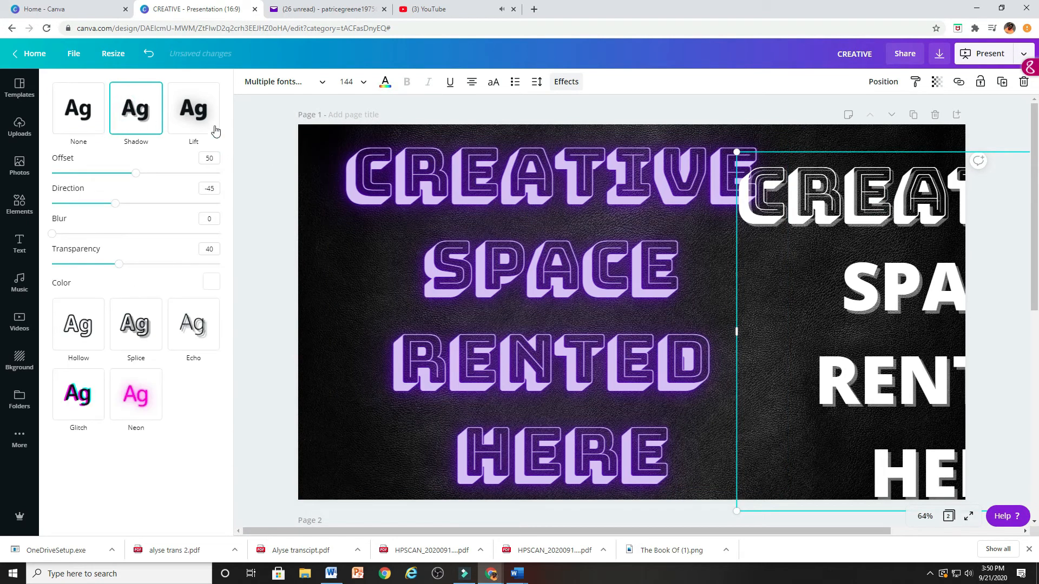
left_click(211, 283)
scroll(154, 395, "down", 5)
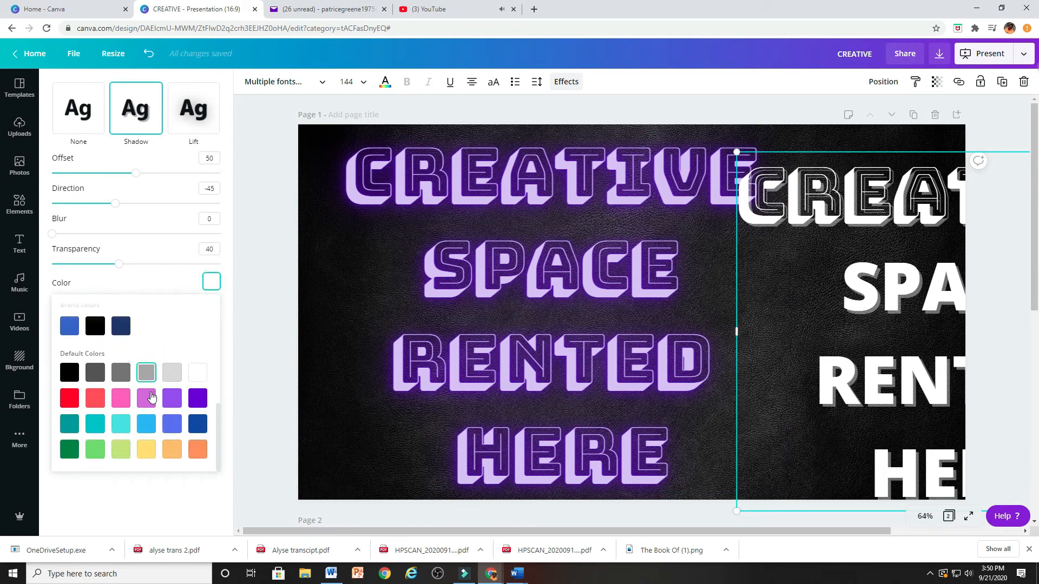
left_click(69, 449)
Move the white heading left to bring its full text into view and change its SPACE RENTED HERE lines to Bungee Shade.
left_click_drag(877, 219, 762, 205)
left_click(676, 248)
key("shift+Down")
key("shift+Down")
key("shift+Down")
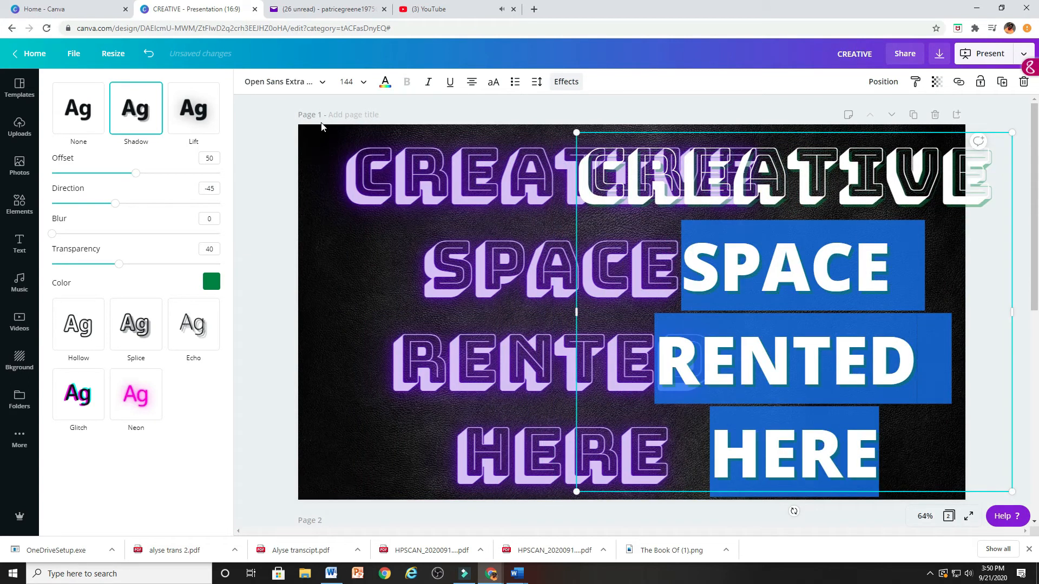
left_click(265, 79)
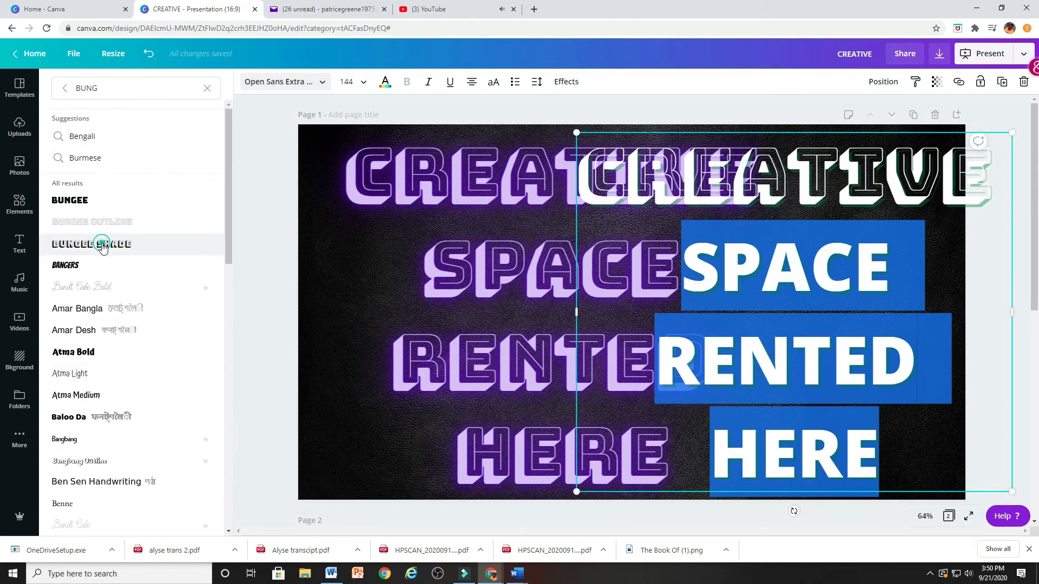
left_click(97, 244)
left_click(835, 176)
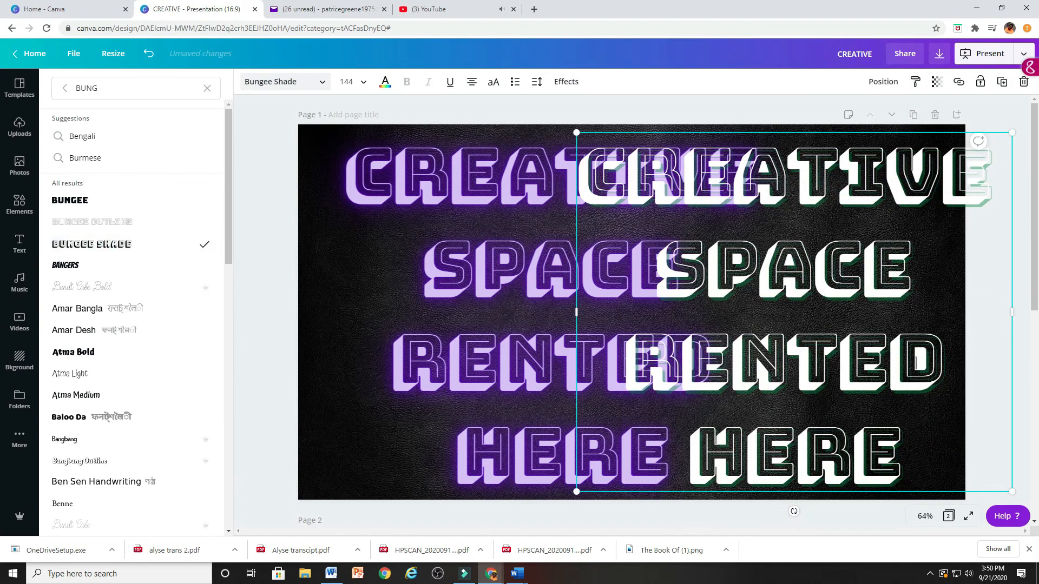
left_click_drag(841, 131, 601, 126)
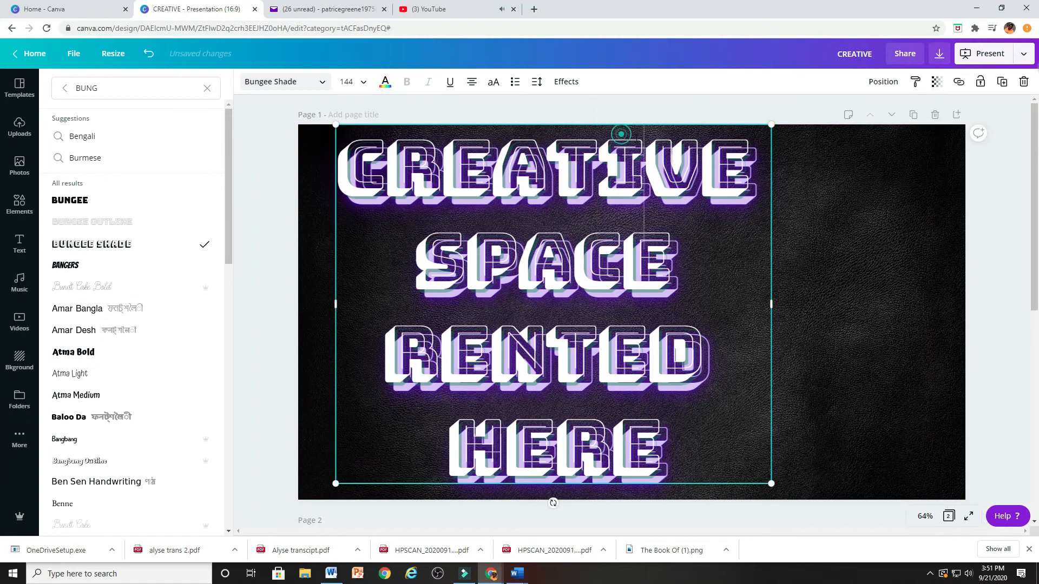
left_click(750, 253)
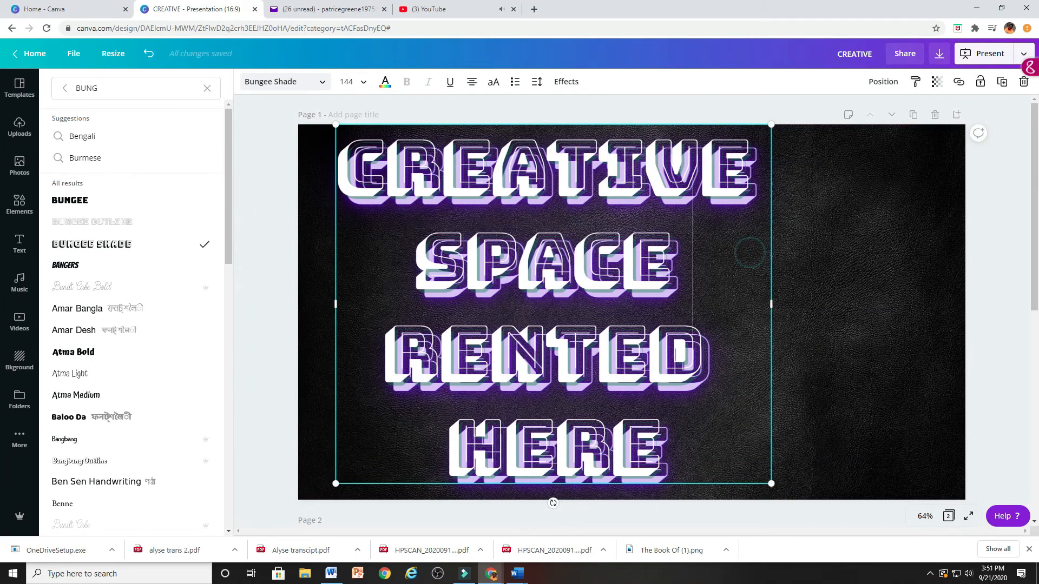
left_click_drag(712, 123, 820, 135)
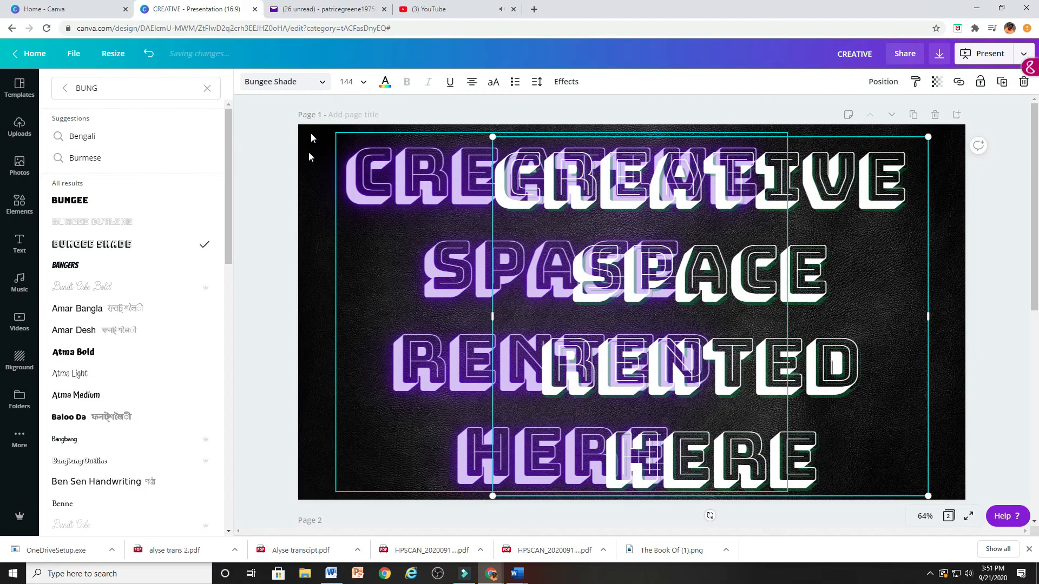
Color the white heading yellow and align it exactly over the purple neon heading.
left_click(385, 82)
scroll(150, 324, "down", 2)
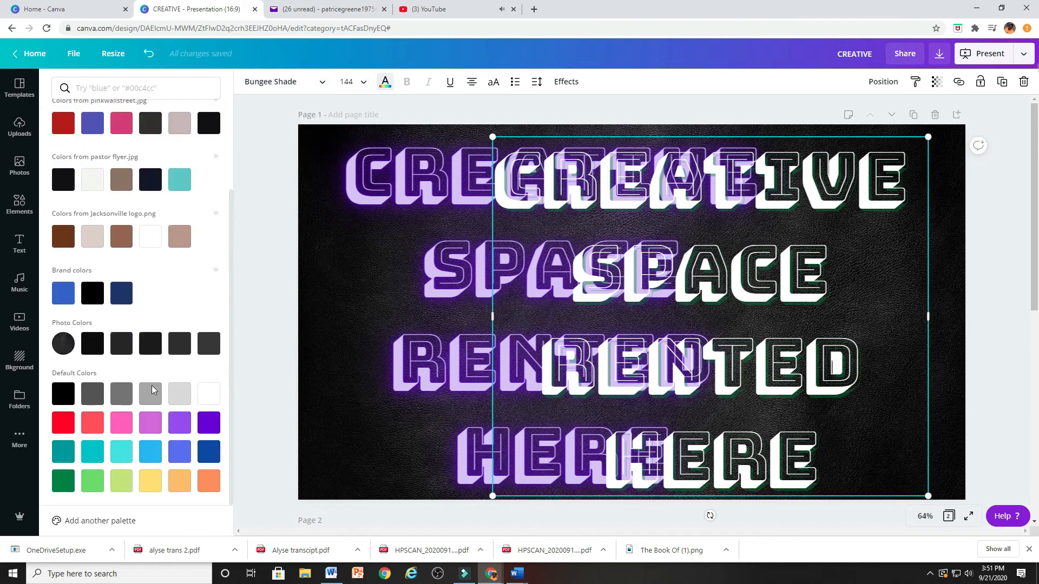
left_click(150, 481)
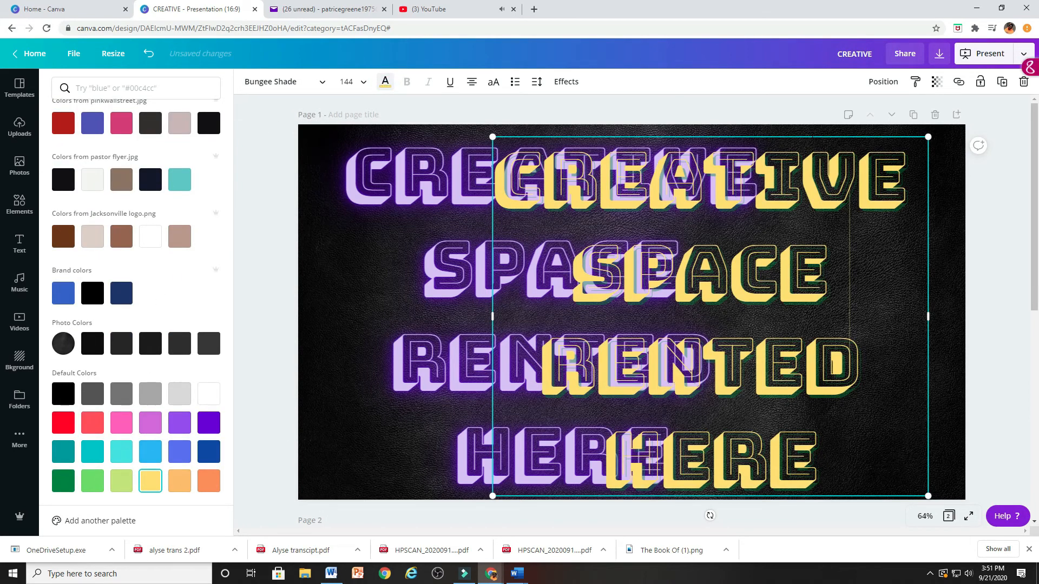
left_click_drag(811, 135, 663, 131)
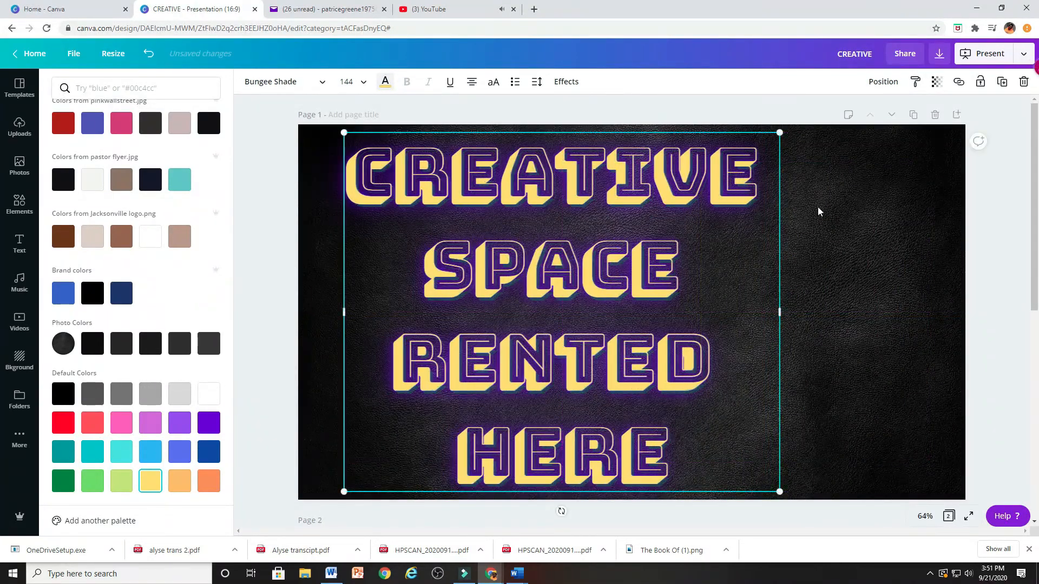
left_click(830, 214)
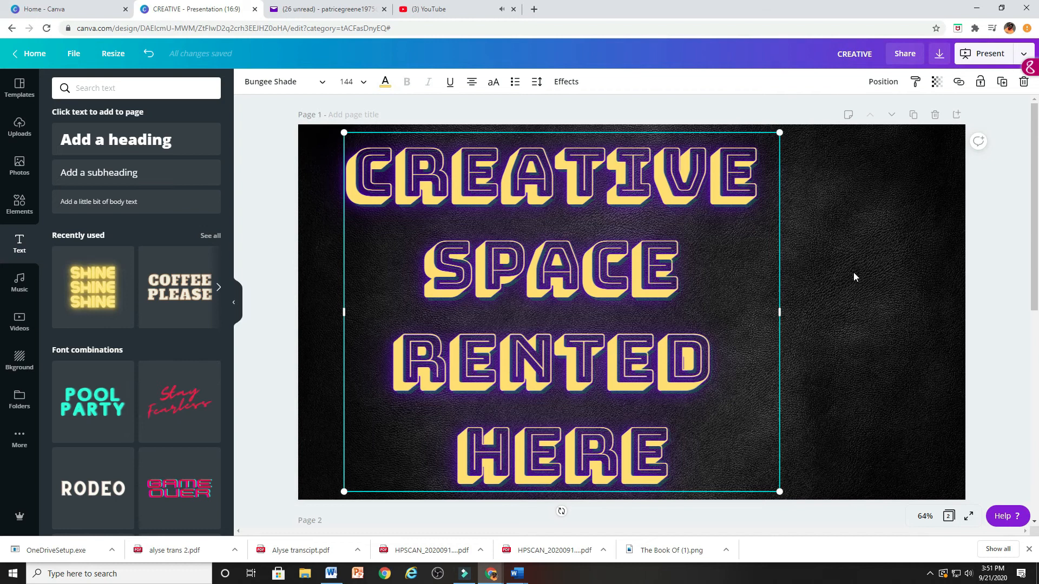
Move the yellow heading aside to the right and lower the Neon intensity of the purple heading underneath.
left_click(716, 252)
left_click_drag(689, 132, 896, 135)
left_click(384, 180)
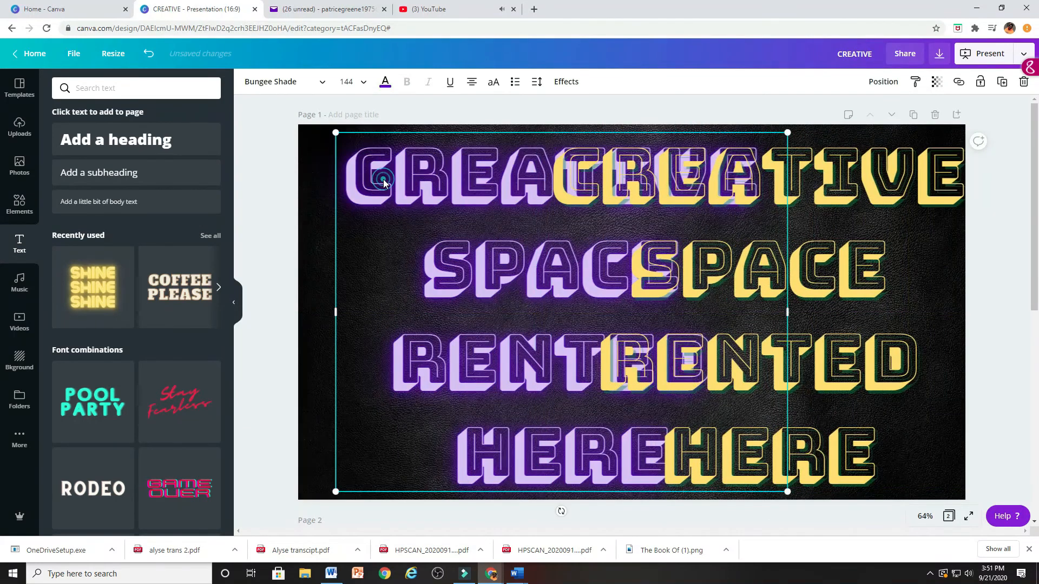
left_click(566, 81)
left_click_drag(184, 317, 115, 308)
Set the yellow heading's shadow direction to 12 and offset to 83, and realign it over the purple neon heading.
left_click(753, 222)
left_click_drag(851, 183, 800, 181)
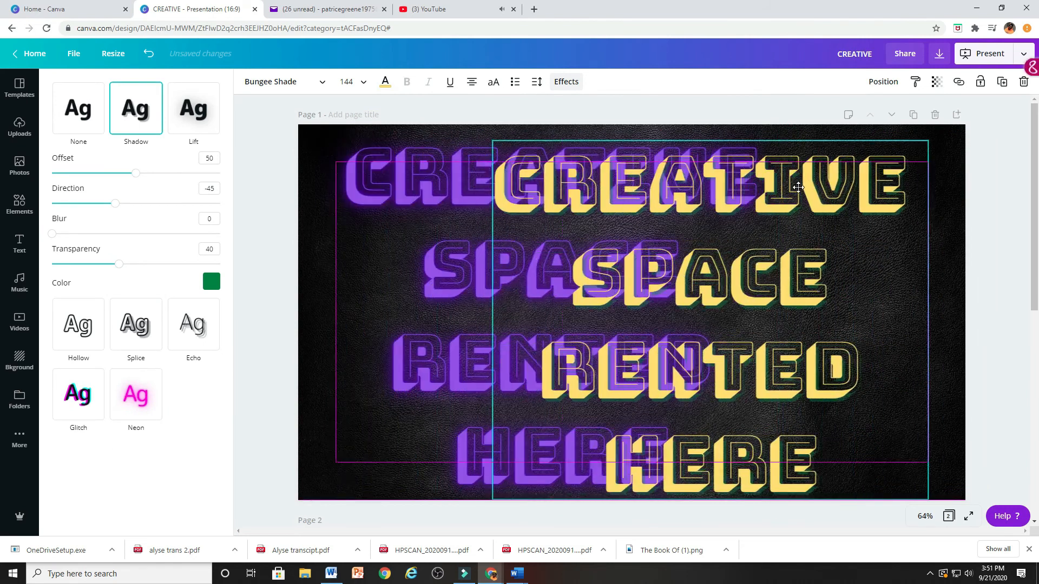
mouse_move(124, 208)
left_mouse_down()
mouse_move(175, 210)
mouse_move(143, 211)
left_mouse_up()
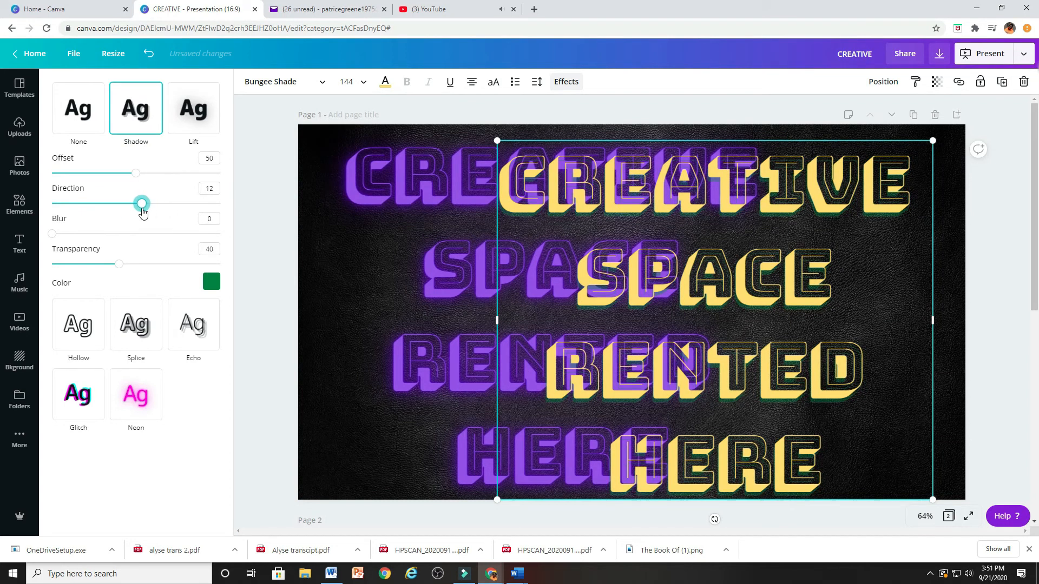
left_click_drag(139, 176, 192, 182)
left_click_drag(812, 140, 660, 128)
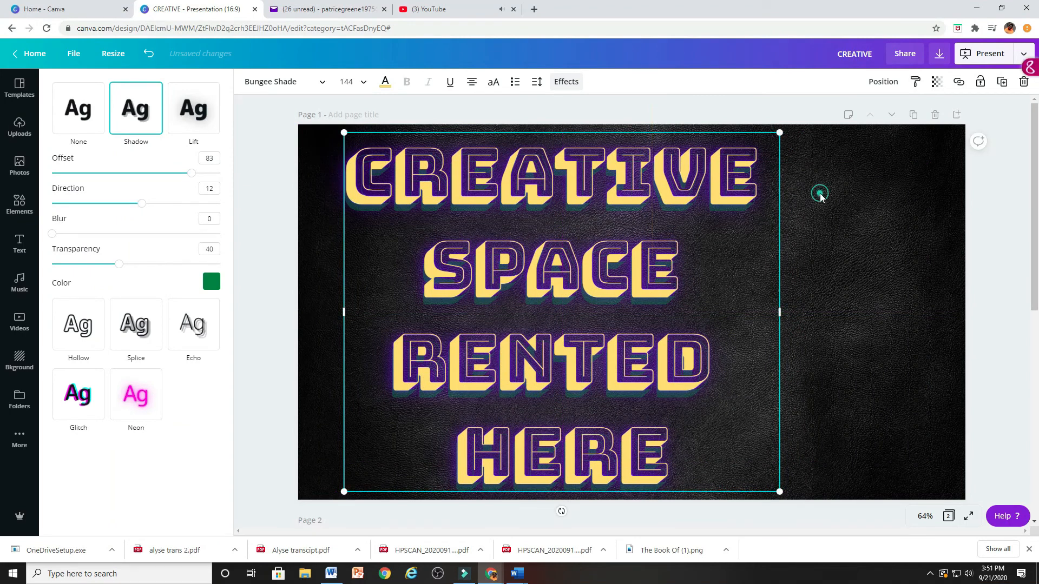
left_click(820, 193)
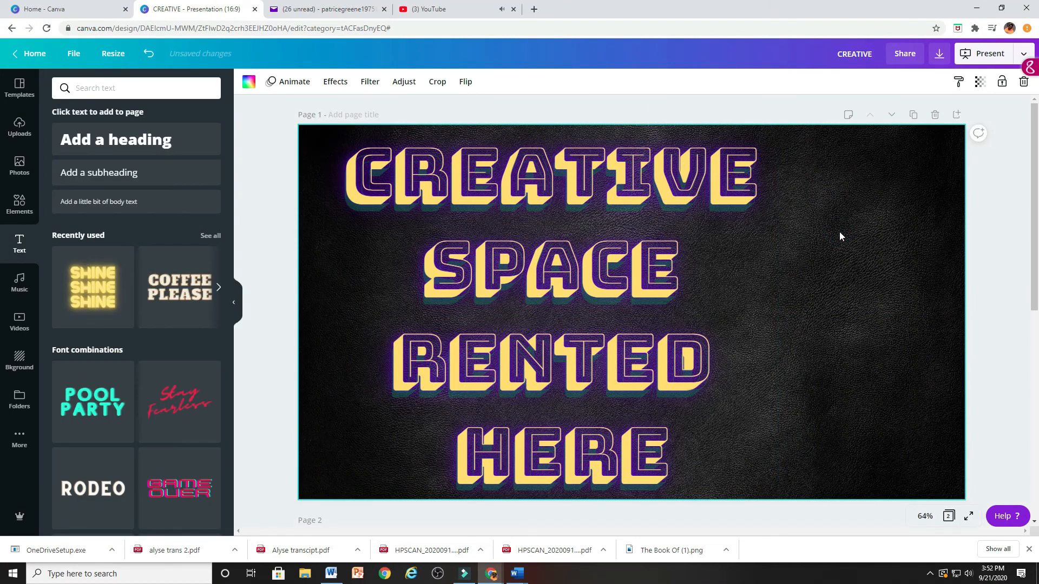